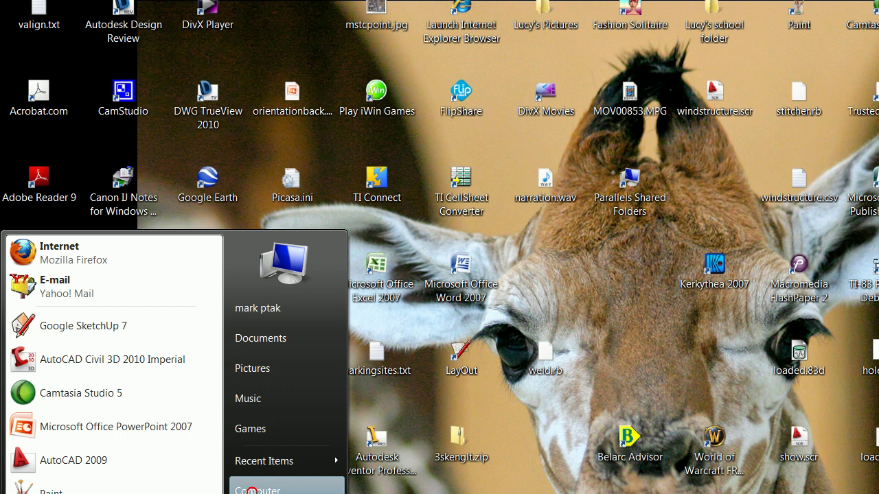
- Browse the C: drive to the finalreview folder inside the personal folder under Users
{"action": "left_click", "coordinate": [252, 490]}
{"action": "double_click", "coordinate": [465, 246]}
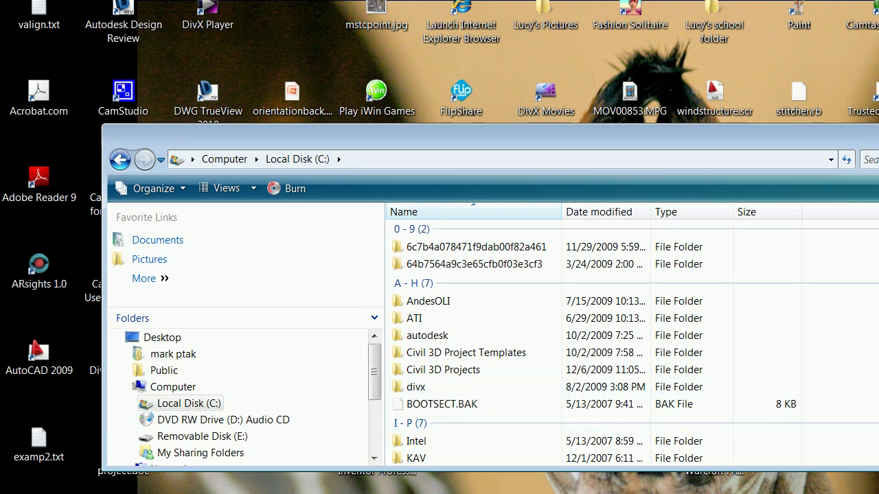
{"action": "scroll", "coordinate": [632, 343], "scroll_direction": "down", "scroll_amount": 2}
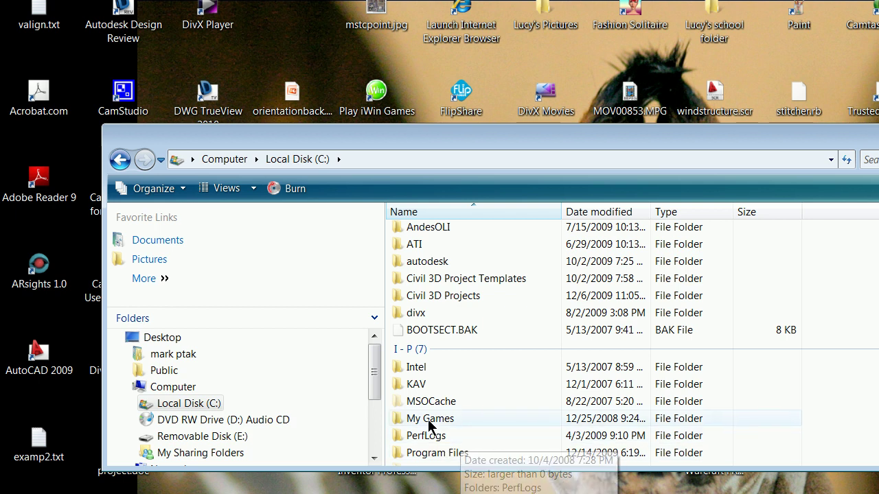
{"action": "scroll", "coordinate": [513, 398], "scroll_direction": "down", "scroll_amount": 3}
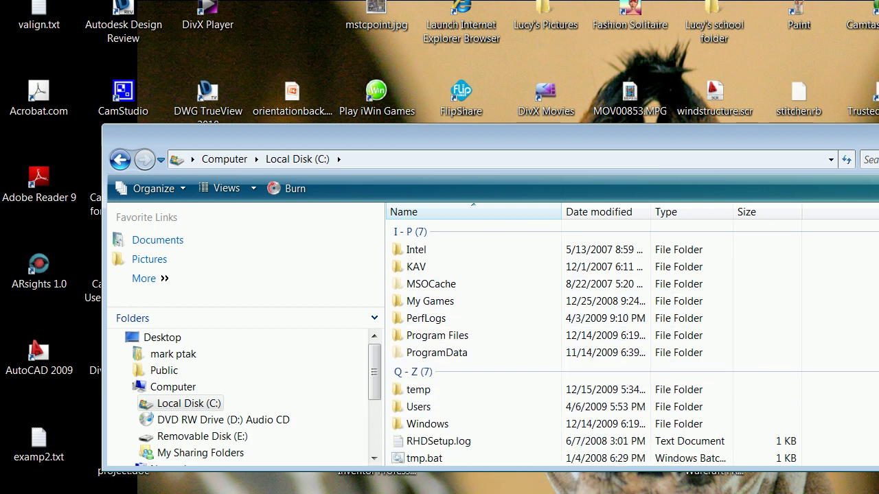
{"action": "double_click", "coordinate": [417, 407]}
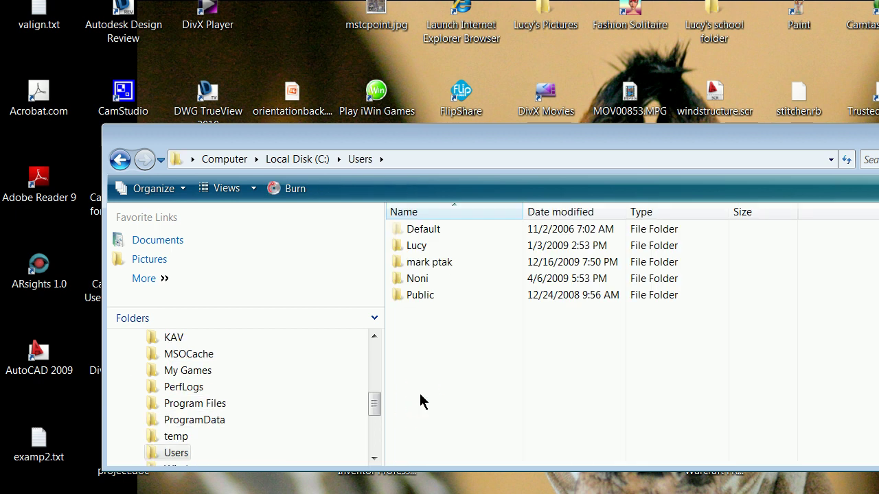
{"action": "double_click", "coordinate": [432, 265]}
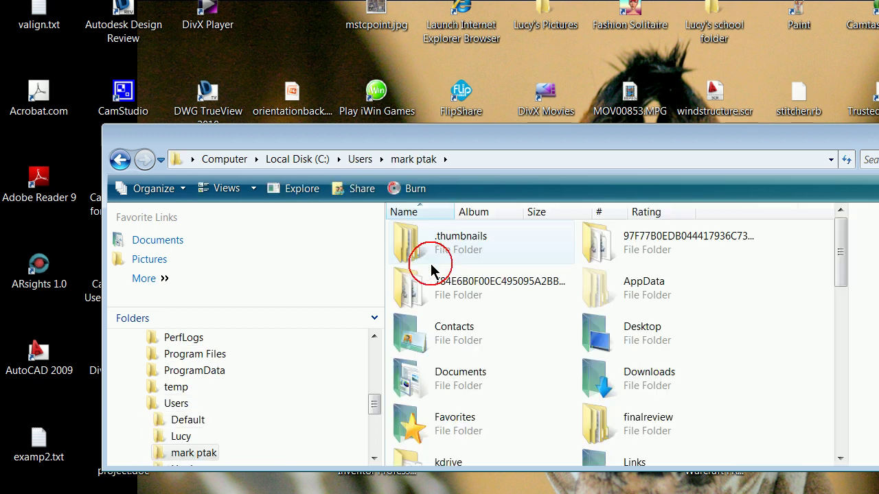
{"action": "left_click", "coordinate": [619, 417]}
{"action": "double_click", "coordinate": [606, 418]}
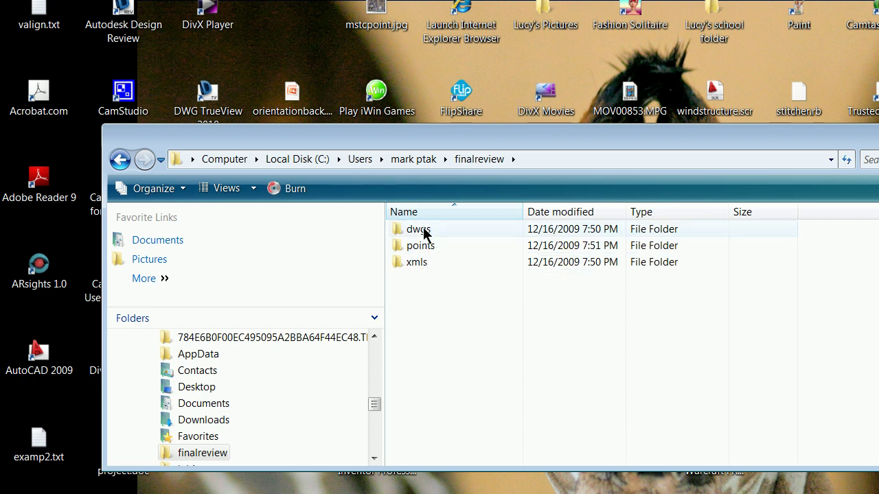
- Create two new folders named correspondence and images inside the finalreview folder
{"action": "left_click", "coordinate": [144, 190]}
{"action": "left_click", "coordinate": [187, 212]}
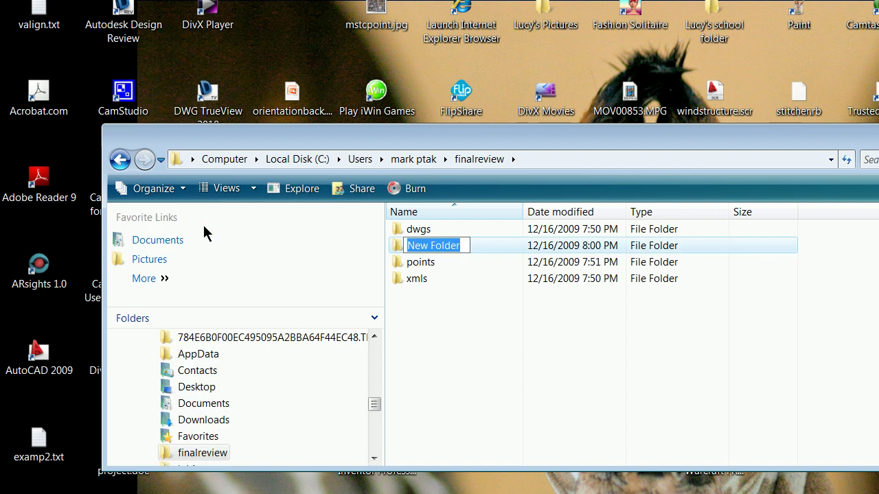
{"action": "type", "text": "correspondence"}
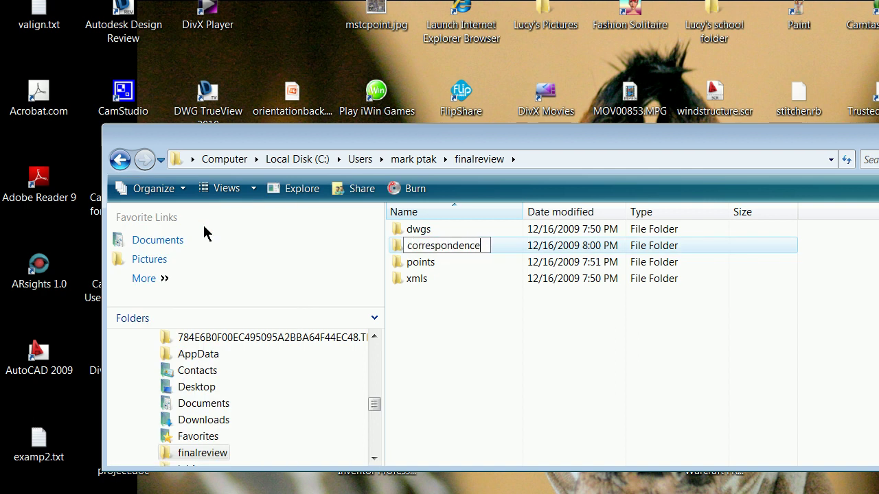
{"action": "left_click", "coordinate": [184, 188]}
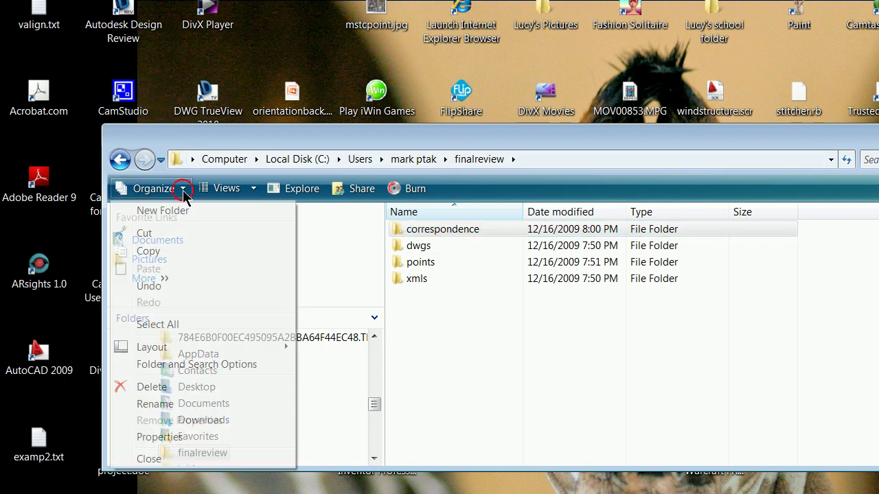
{"action": "left_click", "coordinate": [191, 211]}
{"action": "type", "text": "images"}
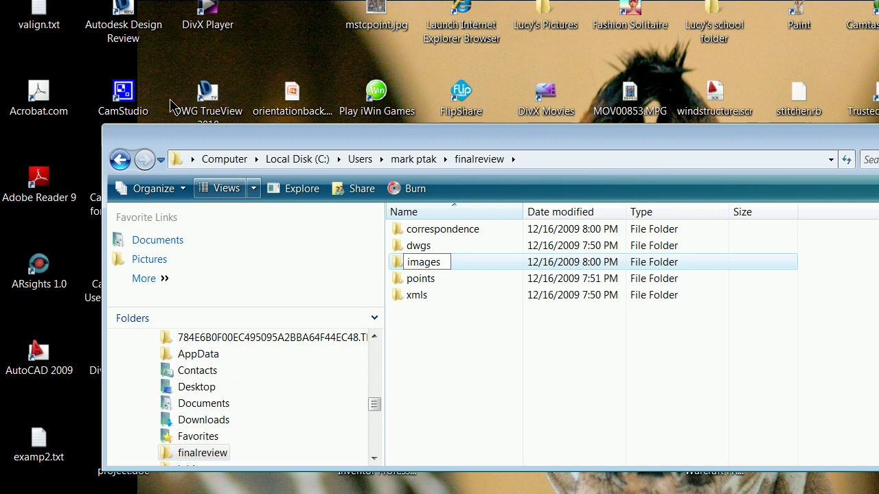
{"action": "left_click", "coordinate": [430, 419]}
- Check the contents of the dwgs and points folders, and close the file browser window
{"action": "double_click", "coordinate": [425, 248]}
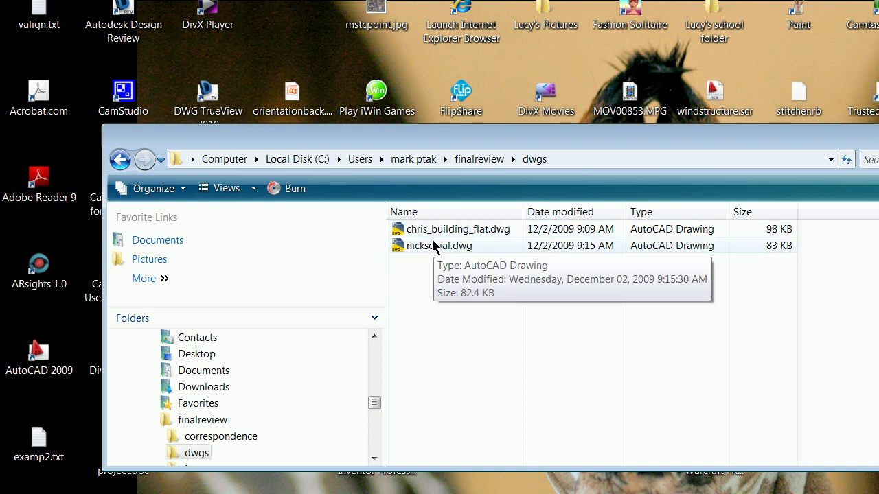
{"action": "left_click", "coordinate": [124, 165]}
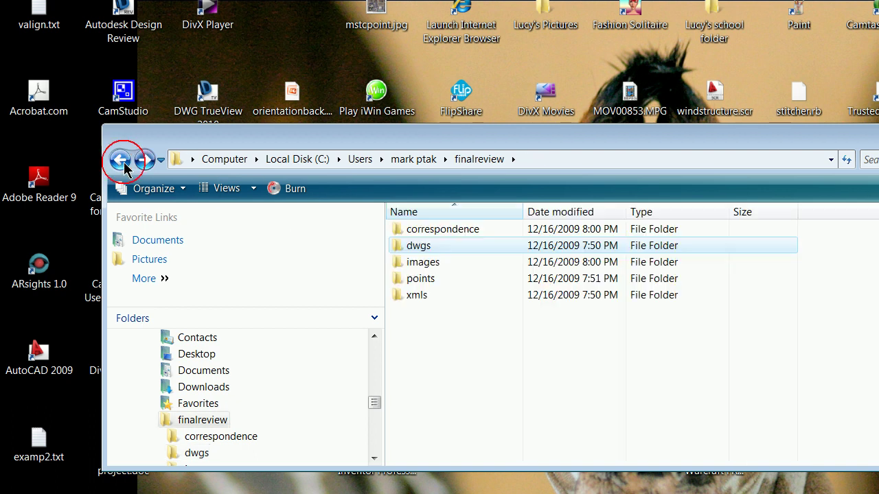
{"action": "double_click", "coordinate": [422, 279]}
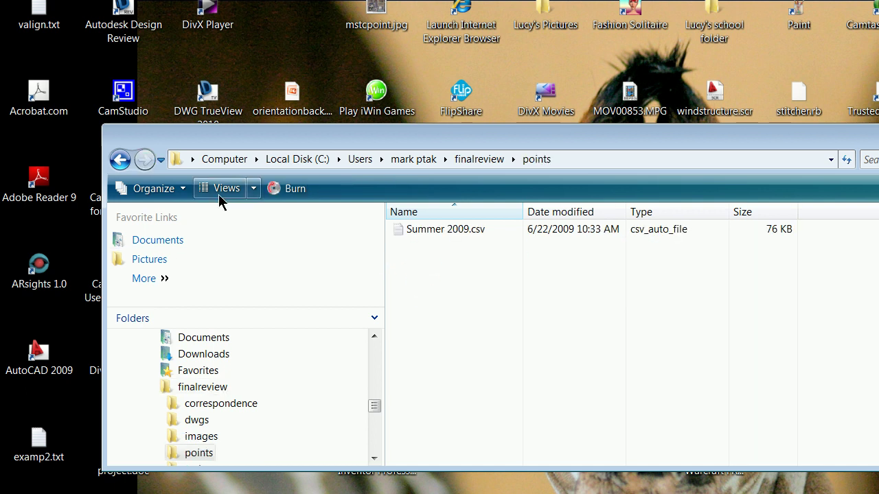
{"action": "left_click", "coordinate": [120, 160]}
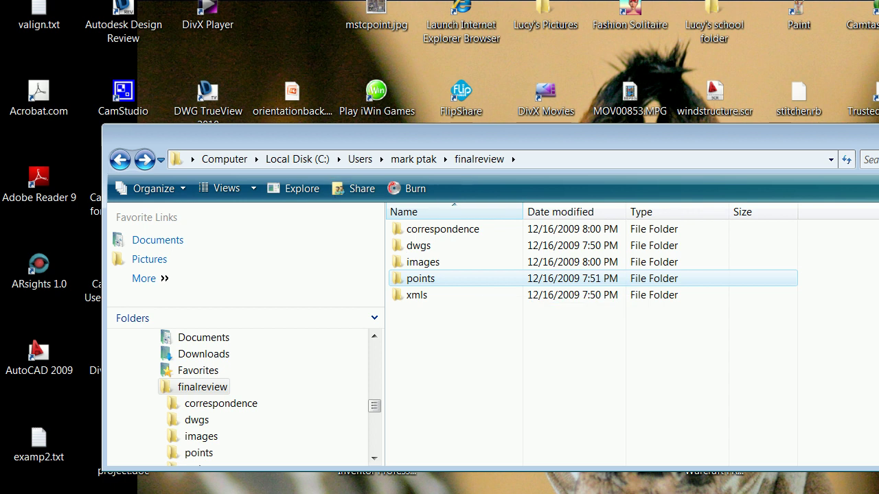
{"action": "key", "text": "alt+F4"}
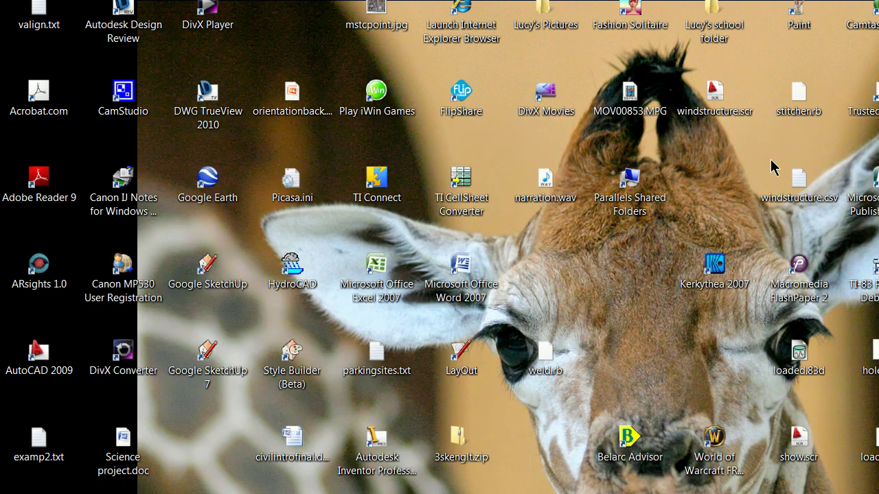
- Launch AutoCAD Civil 3D 2010 Imperial, accept the education version notice and dismiss the Welcome Screen
{"action": "key", "text": "super"}
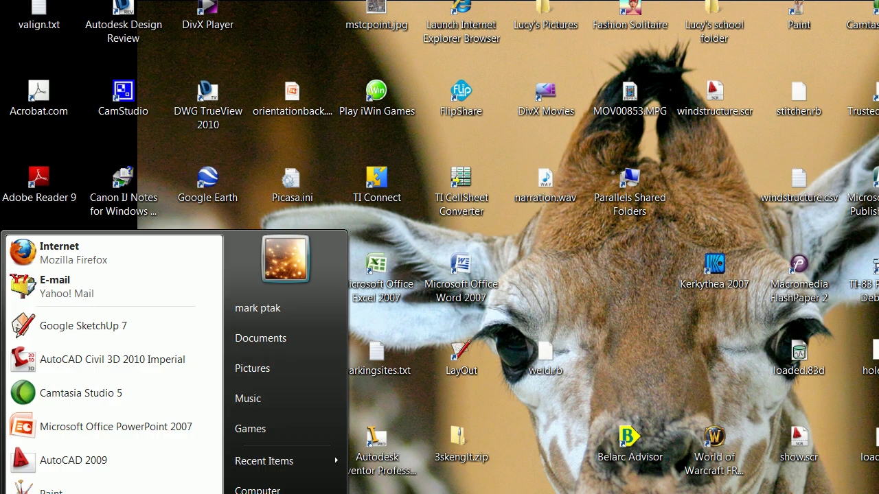
{"action": "left_click", "coordinate": [112, 376]}
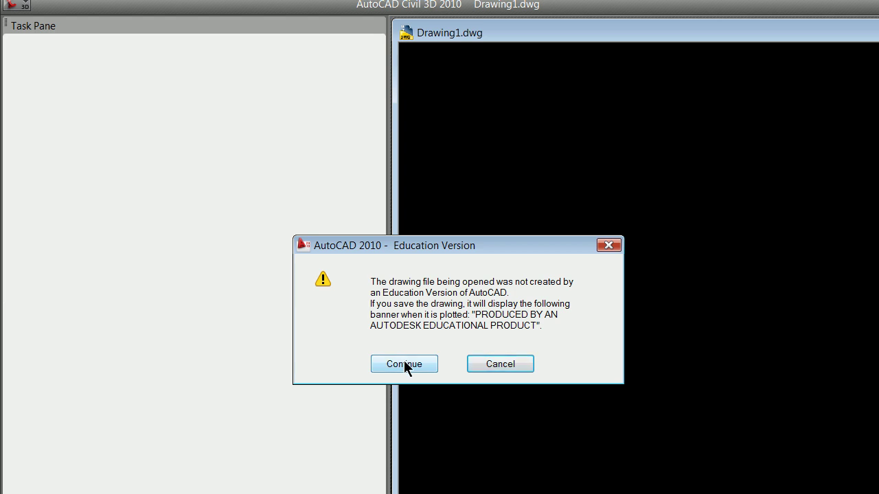
{"action": "left_click", "coordinate": [403, 364]}
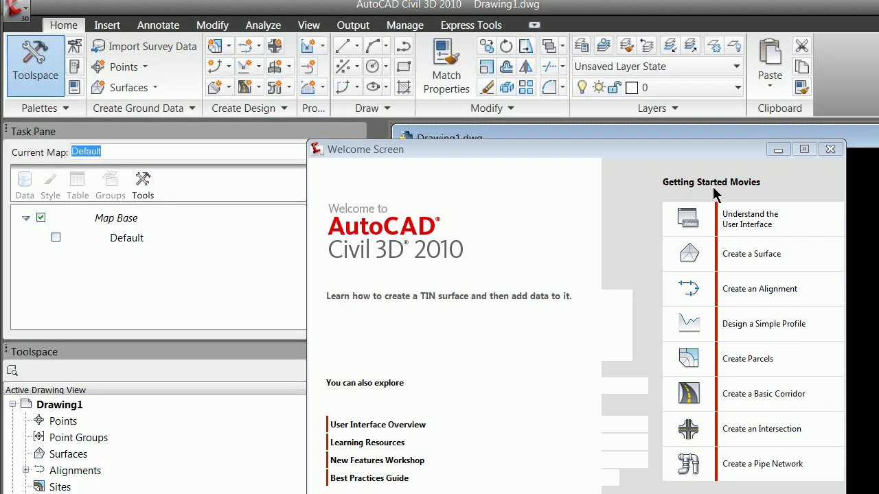
{"action": "left_click", "coordinate": [831, 149]}
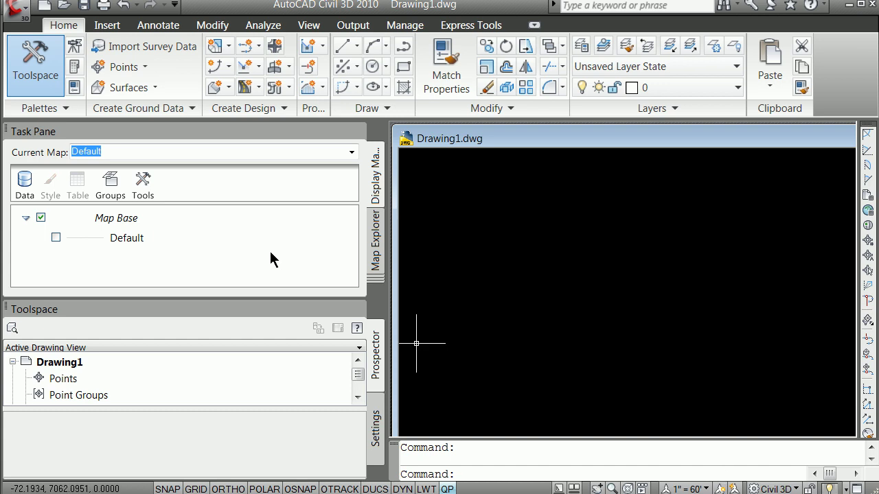
- Start a new drawing to reach the template selection
{"action": "left_click", "coordinate": [25, 8]}
{"action": "left_click", "coordinate": [104, 105]}
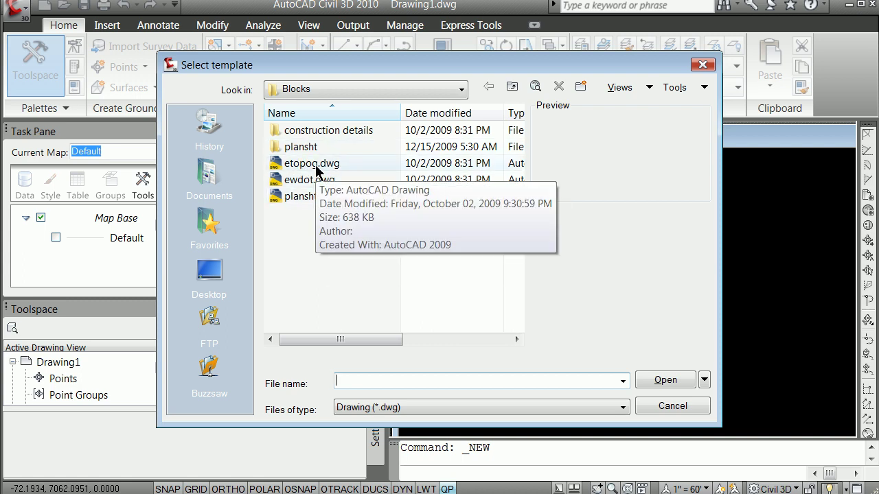
{"action": "left_click", "coordinate": [454, 89]}
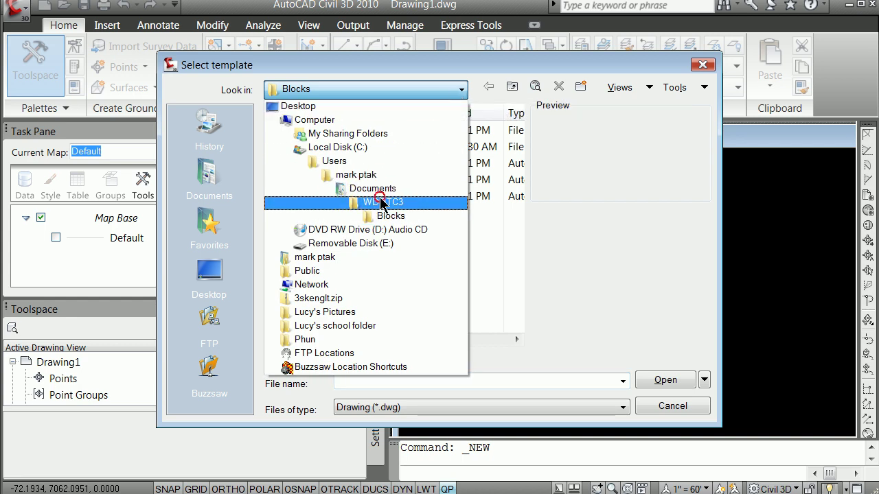
{"action": "left_click", "coordinate": [382, 203]}
{"action": "double_click", "coordinate": [287, 162]}
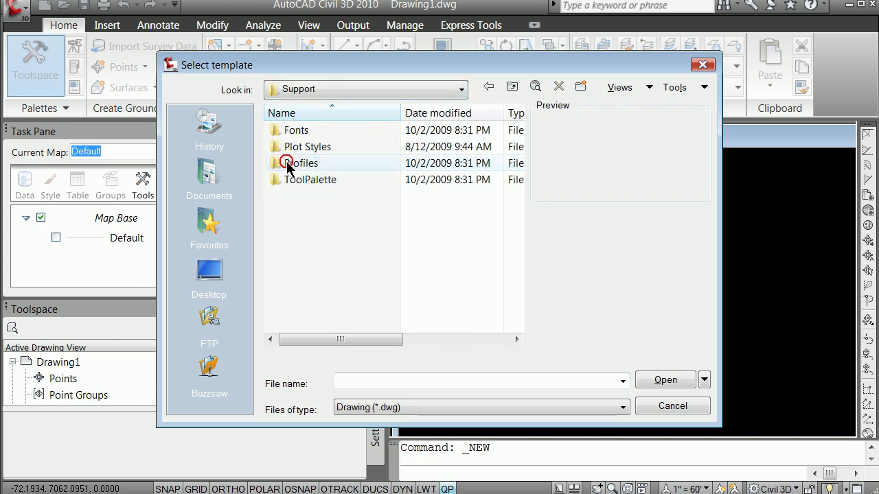
{"action": "double_click", "coordinate": [290, 180]}
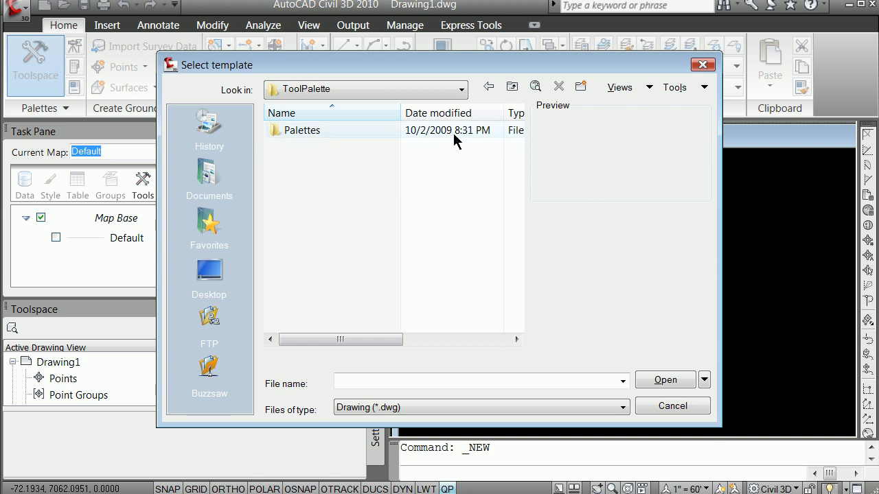
{"action": "left_click", "coordinate": [512, 88]}
{"action": "left_click", "coordinate": [515, 88]}
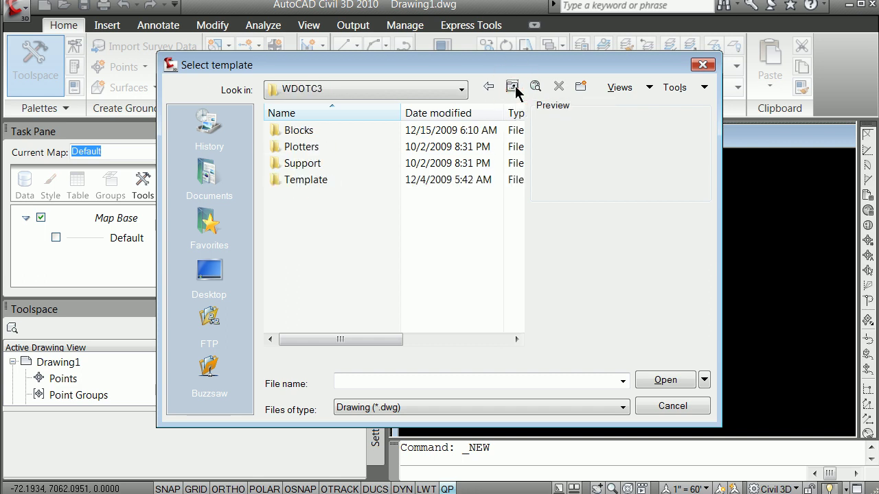
{"action": "double_click", "coordinate": [302, 130]}
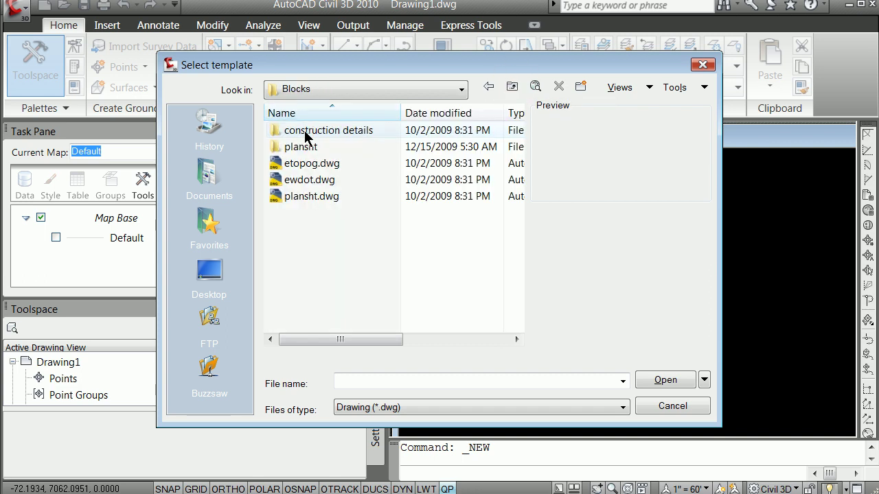
- Create the drawing from etopog.dwg in the Blocks folder, accepting the education notice, skipping the missing shape file and dismissing the older-version notice
{"action": "left_click", "coordinate": [310, 196]}
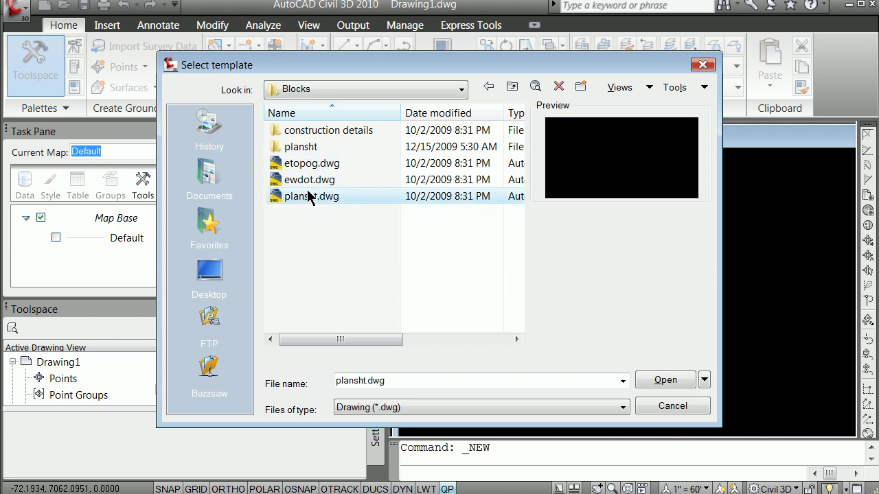
{"action": "left_click", "coordinate": [313, 165]}
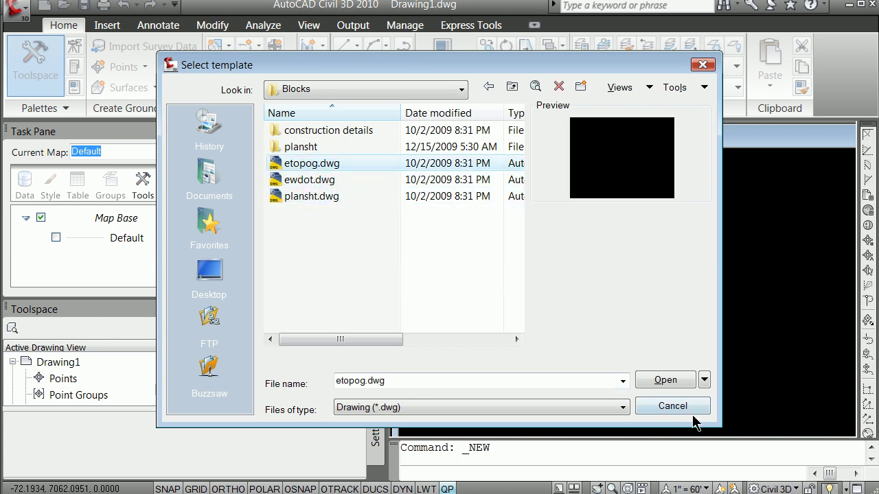
{"action": "left_click", "coordinate": [684, 383]}
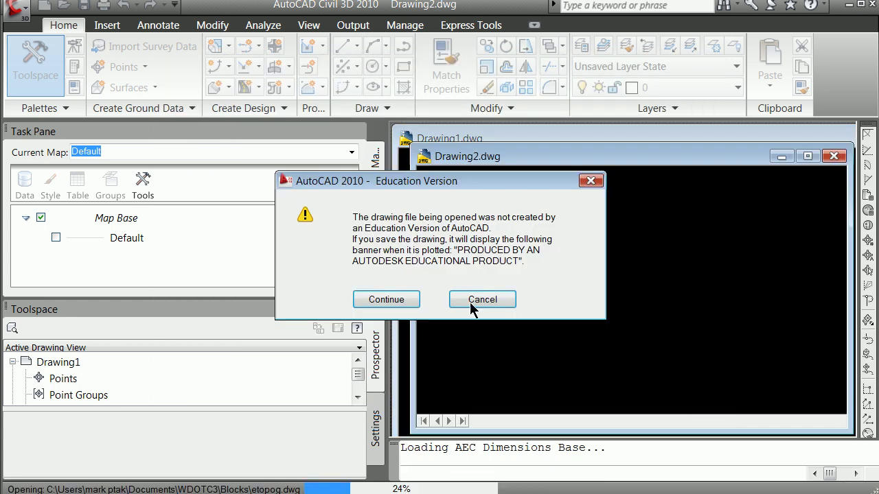
{"action": "left_click", "coordinate": [402, 301]}
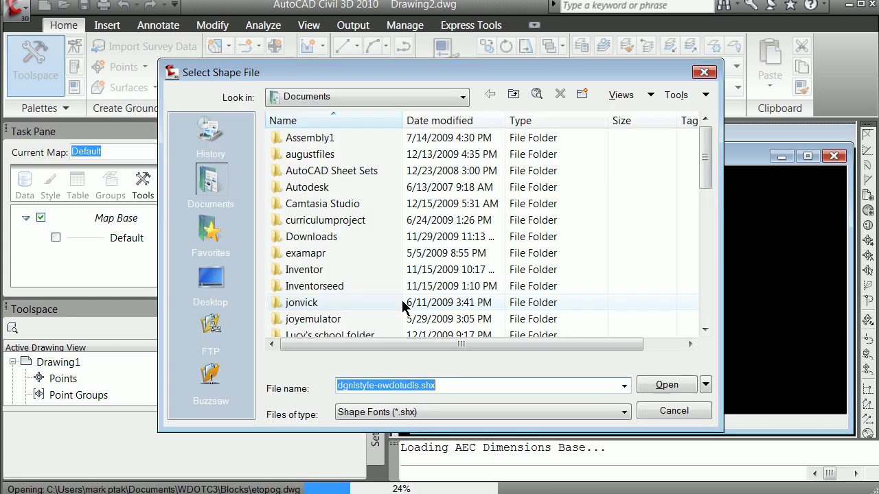
{"action": "left_click", "coordinate": [661, 410]}
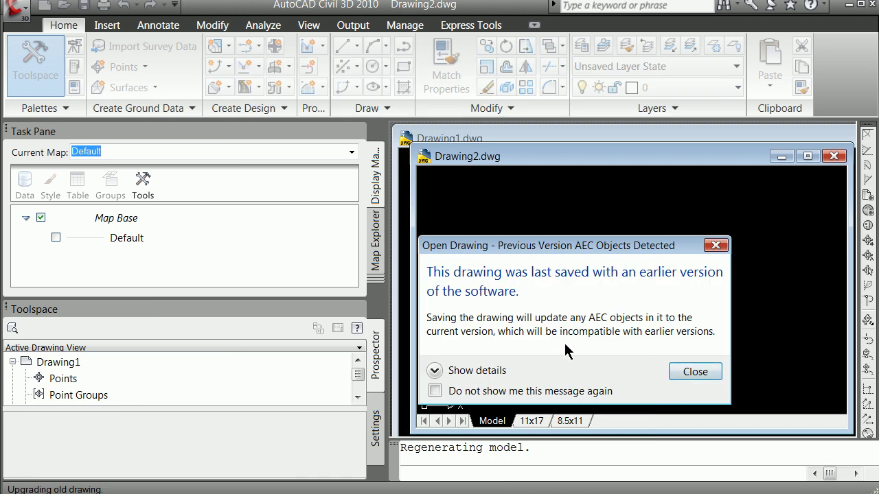
{"action": "left_click", "coordinate": [688, 372]}
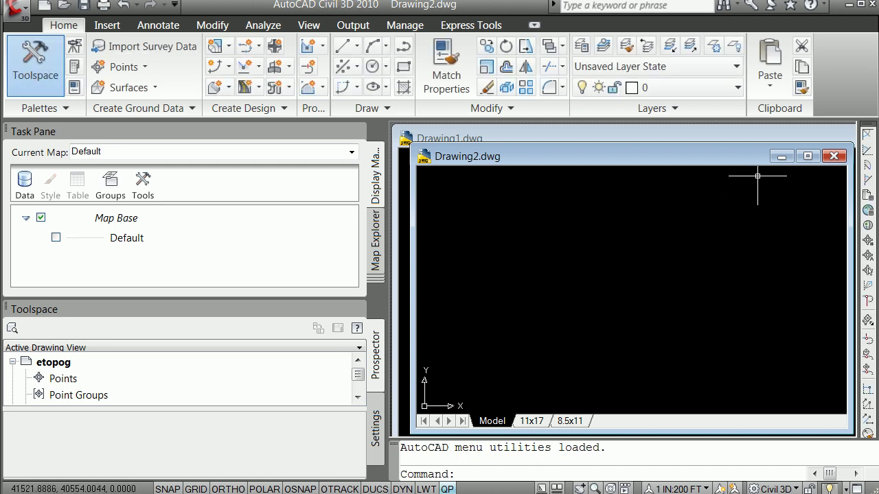
- Move the Drawing1 window until its controls are reachable and close it, keeping Drawing2 open
{"action": "left_click", "coordinate": [833, 156]}
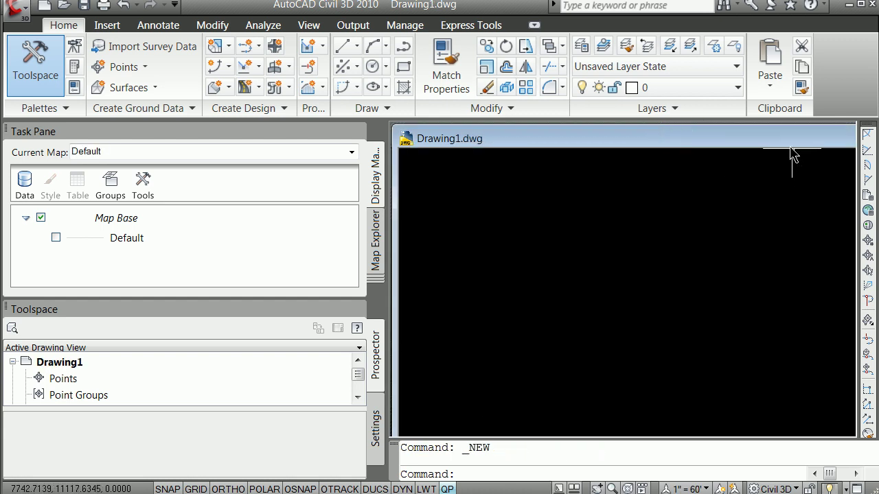
{"action": "double_click", "coordinate": [735, 143]}
{"action": "double_click", "coordinate": [393, 148]}
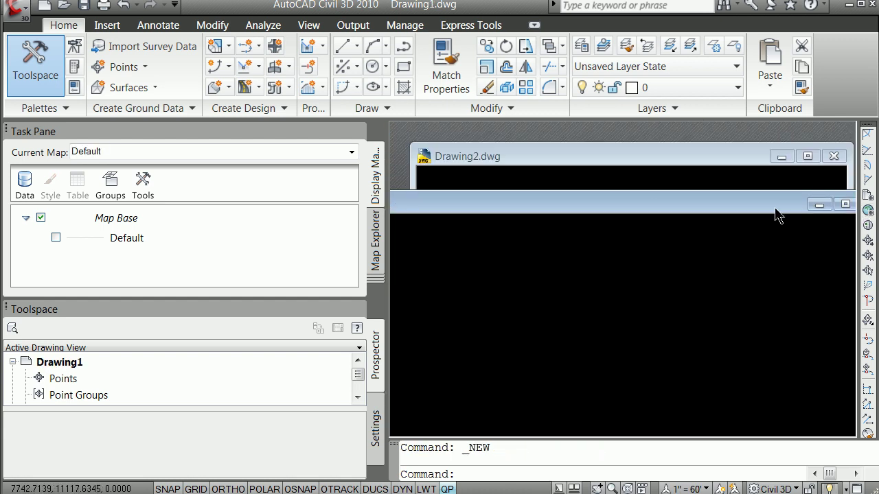
{"action": "left_click_drag", "start_coordinate": [714, 208], "coordinate": [564, 201]}
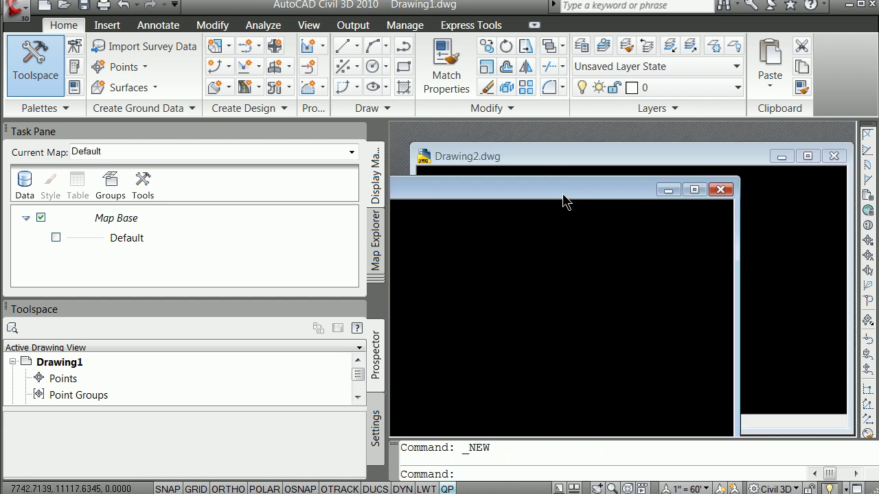
{"action": "left_click", "coordinate": [723, 190]}
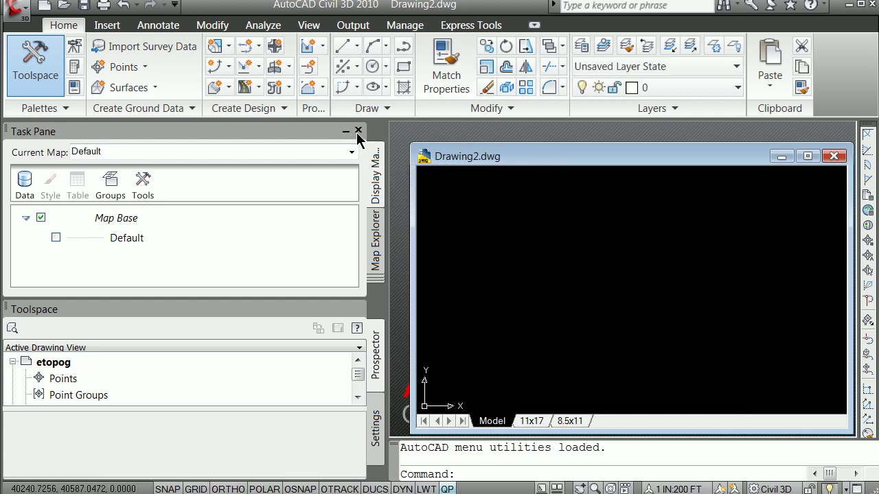
- Close the Task Pane and the Toolspace, and maximize the Drawing2 window
{"action": "left_click", "coordinate": [358, 132]}
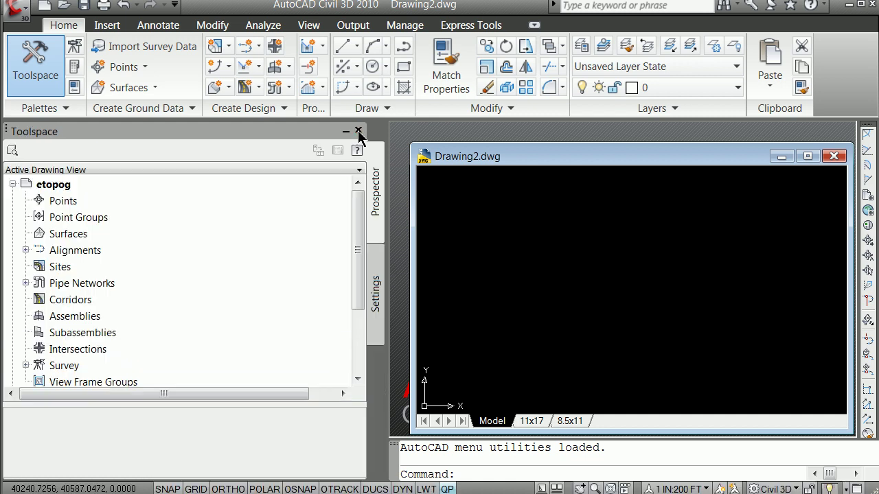
{"action": "left_click", "coordinate": [358, 131]}
{"action": "left_click", "coordinate": [427, 157]}
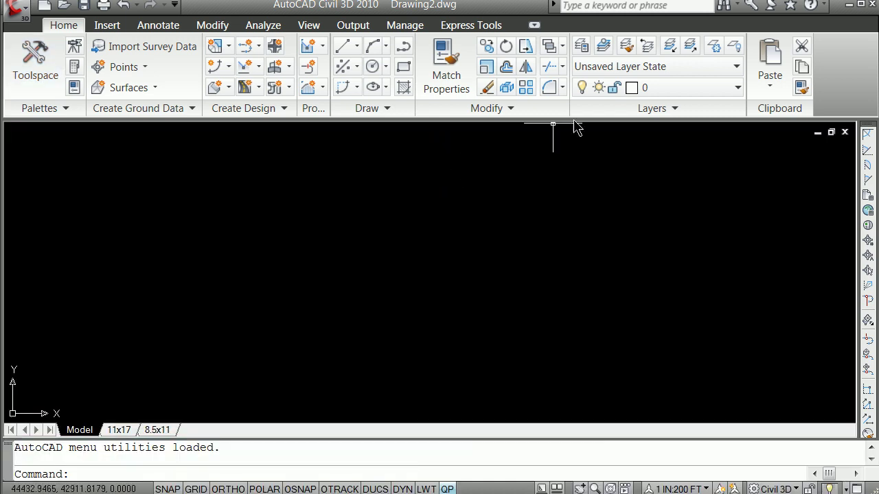
- Look through the layers supplied by the template and close the layer list without choosing one
{"action": "left_click", "coordinate": [733, 91]}
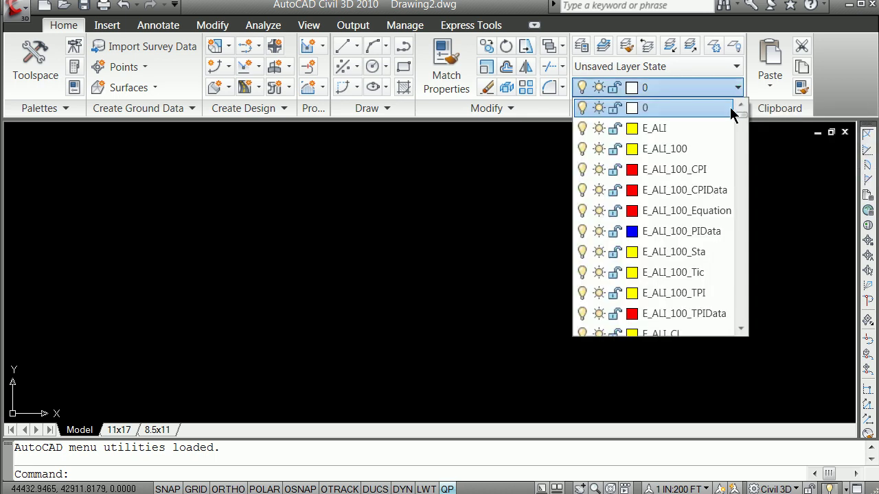
{"action": "left_click_drag", "start_coordinate": [737, 150], "coordinate": [788, 341]}
{"action": "scroll", "coordinate": [783, 158], "scroll_direction": "up", "scroll_amount": 15}
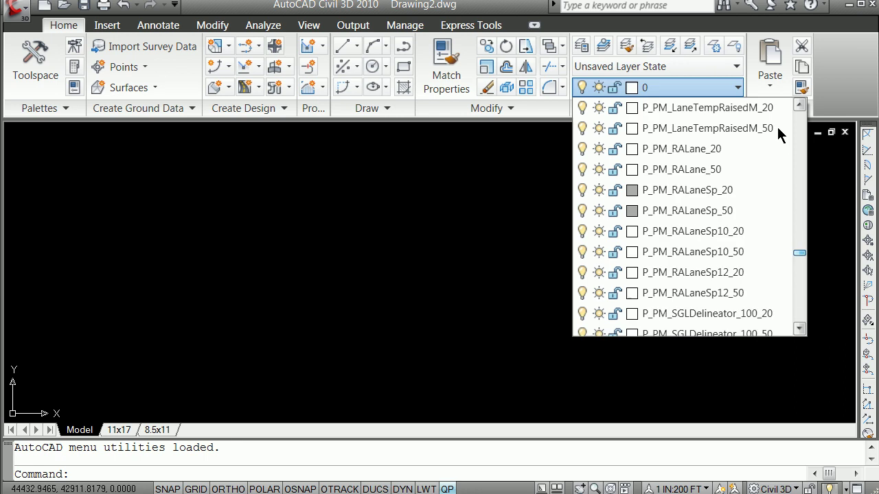
{"action": "left_click", "coordinate": [470, 209]}
{"action": "left_click", "coordinate": [427, 214]}
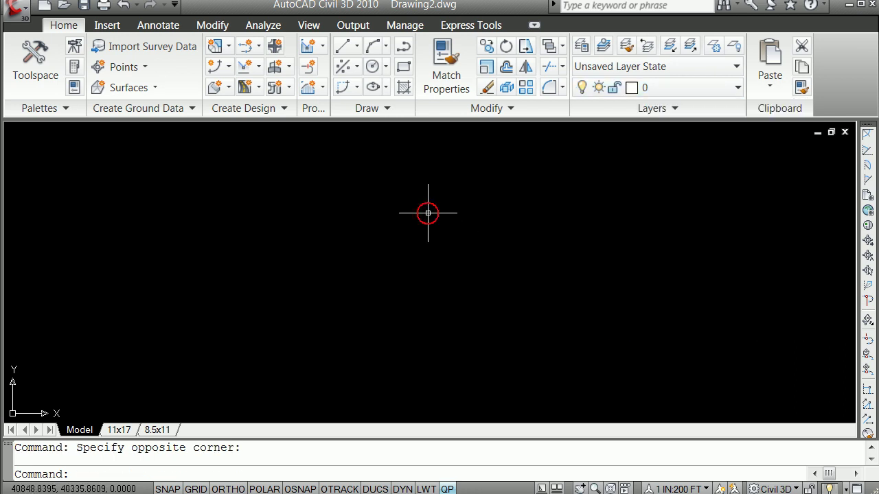
- Browse the template's block list with the Insert command, preview the BM and COMPAE blocks, and cancel without inserting any
{"action": "type", "text": "insert"}
{"action": "key", "text": "Return"}
{"action": "left_click", "coordinate": [441, 210]}
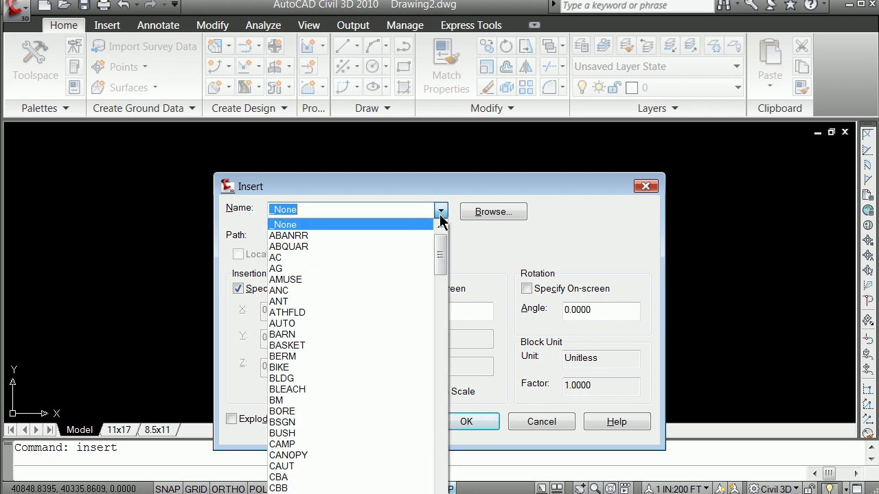
{"action": "left_click_drag", "start_coordinate": [440, 255], "coordinate": [458, 263]}
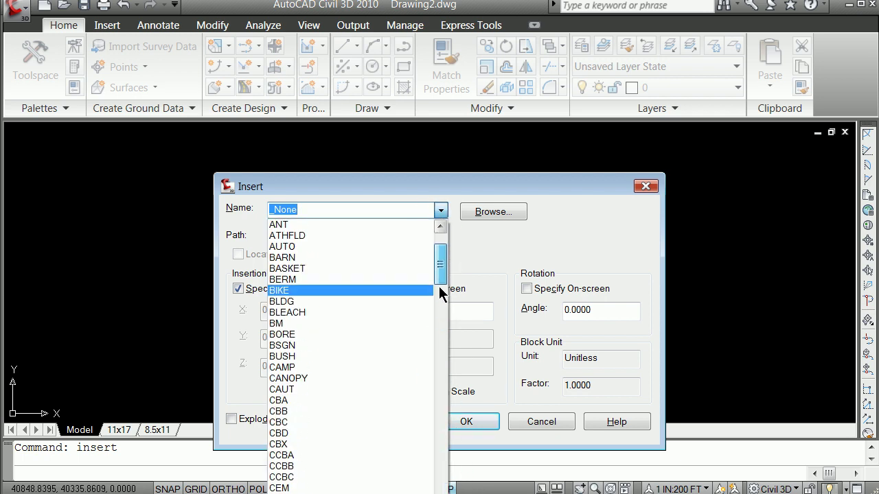
{"action": "left_click", "coordinate": [291, 325]}
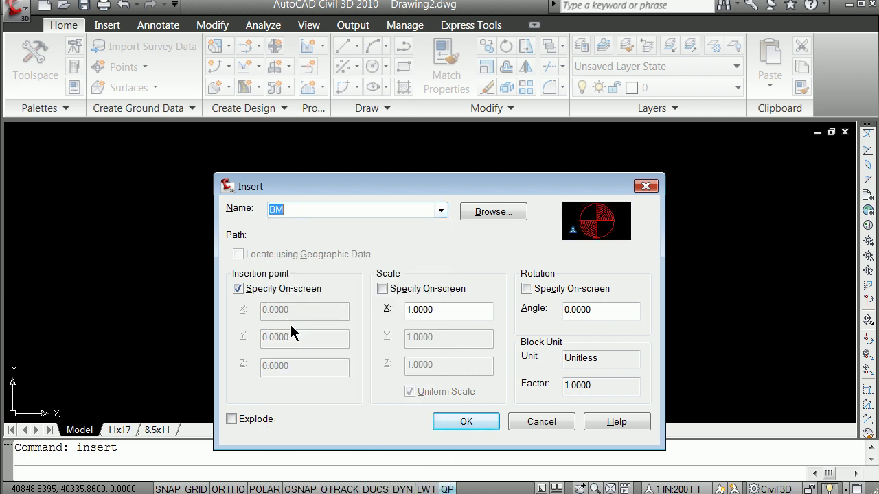
{"action": "left_click", "coordinate": [440, 210]}
{"action": "left_click", "coordinate": [284, 445]}
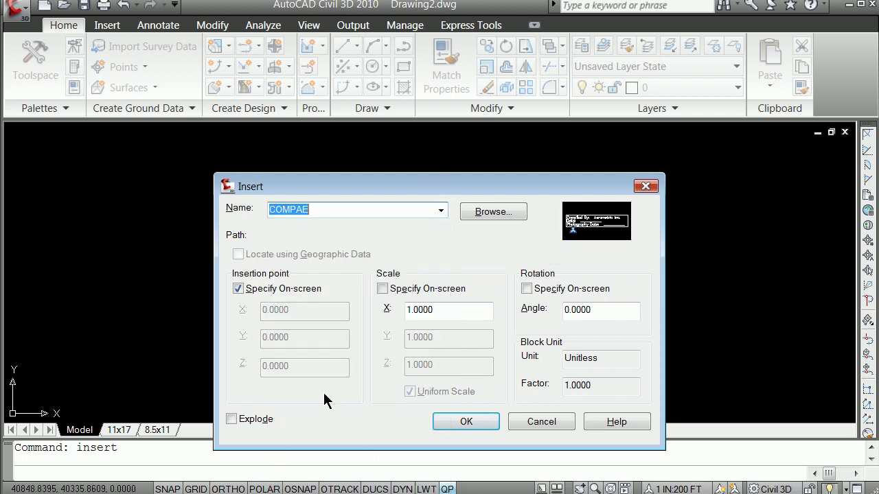
{"action": "left_click", "coordinate": [542, 421]}
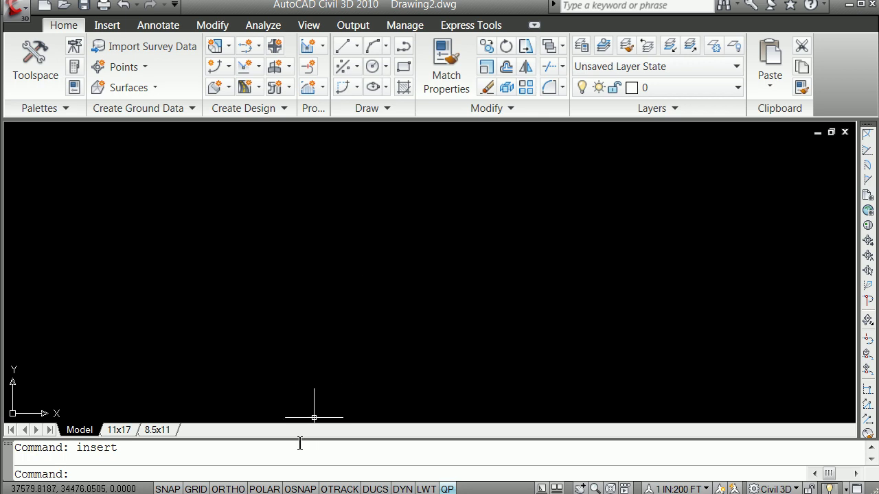
- View the 11x17 and 8.5x11 layouts and return to model space
{"action": "left_click", "coordinate": [129, 430]}
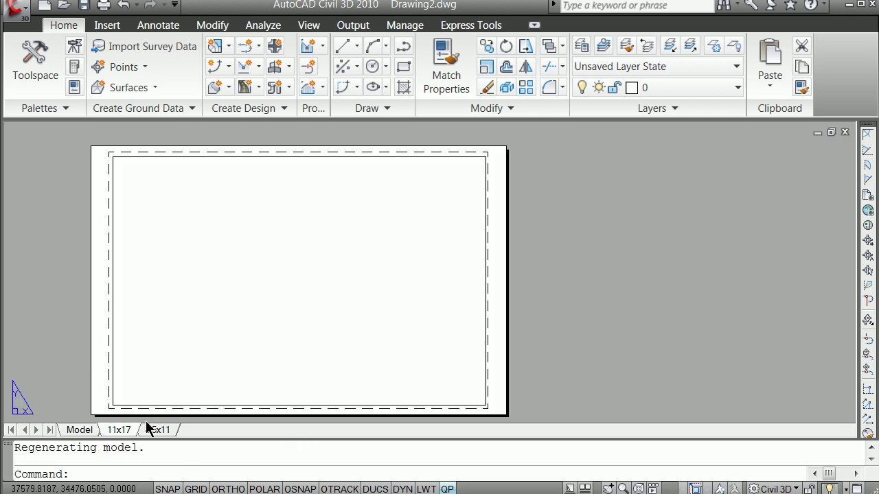
{"action": "left_click", "coordinate": [152, 430]}
{"action": "left_click", "coordinate": [87, 430]}
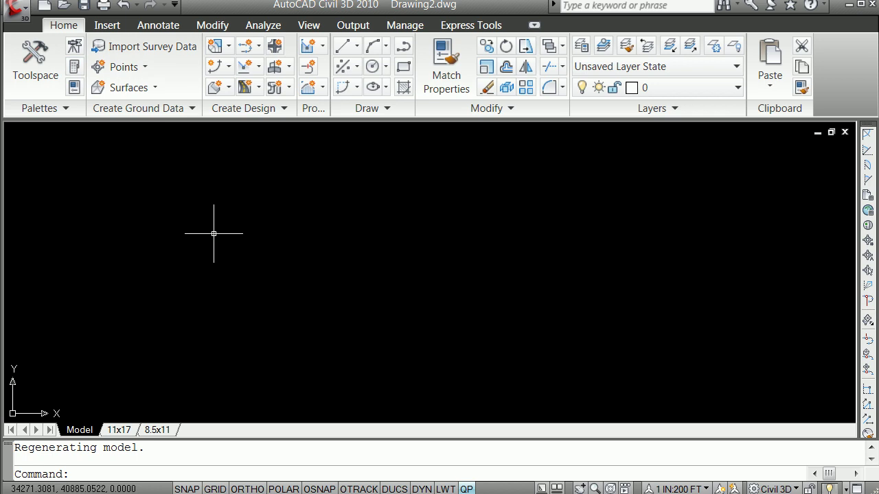
- Check the available layer names once more and leave the current layer as it is
{"action": "left_click", "coordinate": [737, 87]}
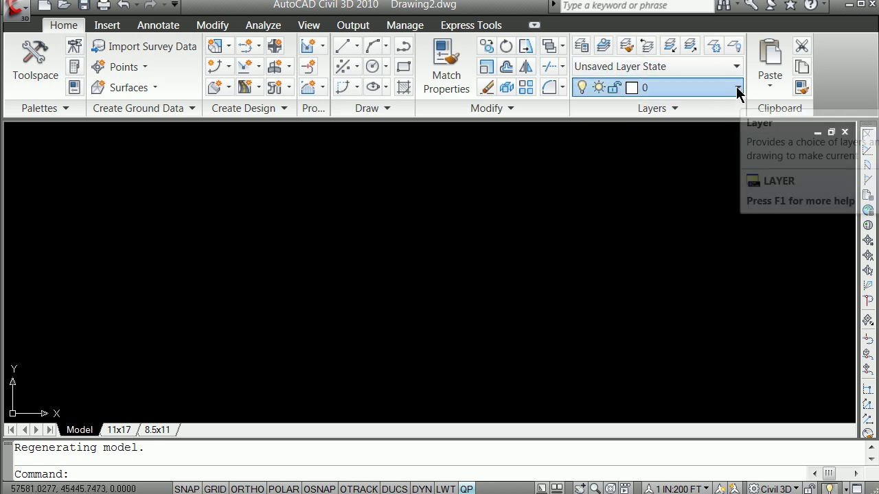
{"action": "left_click_drag", "start_coordinate": [742, 117], "coordinate": [781, 331]}
{"action": "scroll", "coordinate": [785, 95], "scroll_direction": "up", "scroll_amount": 10}
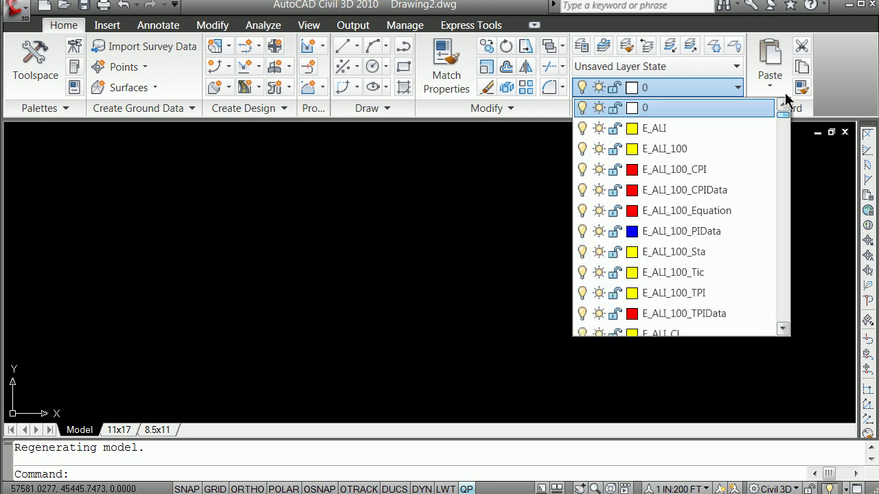
{"action": "left_click", "coordinate": [553, 153]}
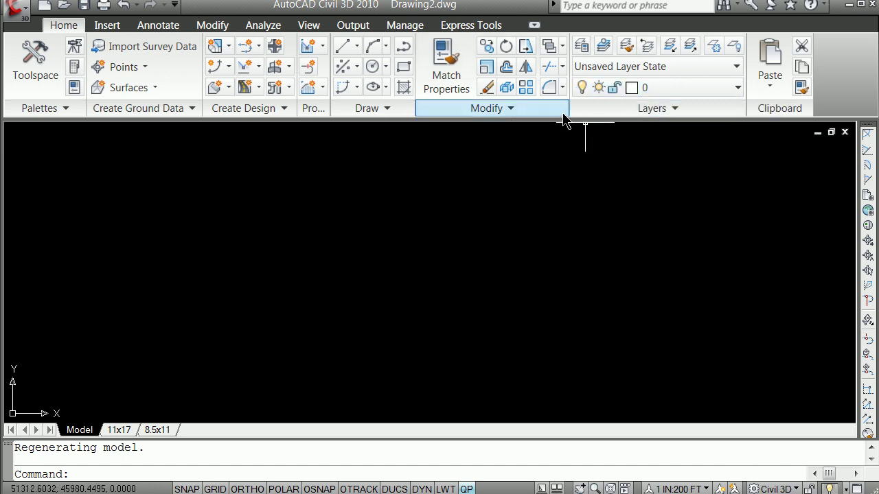
- Create a new layer named z_cadastre in the layer manager
{"action": "left_click", "coordinate": [582, 46]}
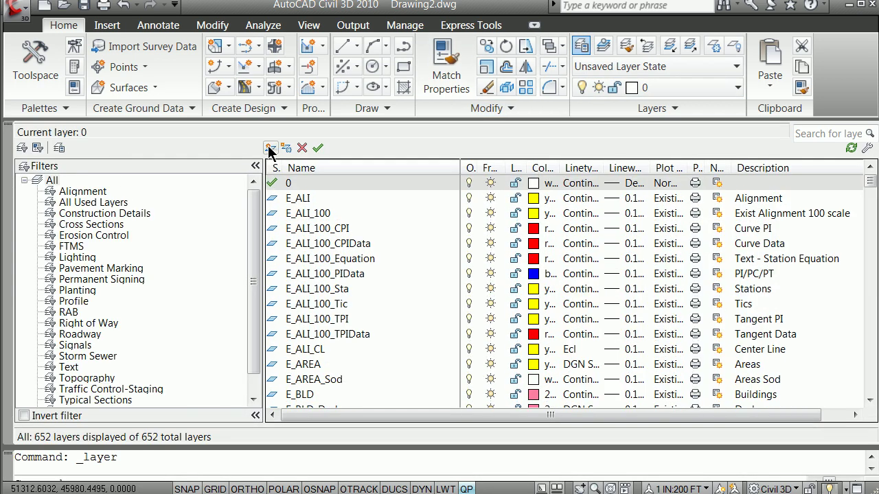
{"action": "left_click", "coordinate": [270, 148]}
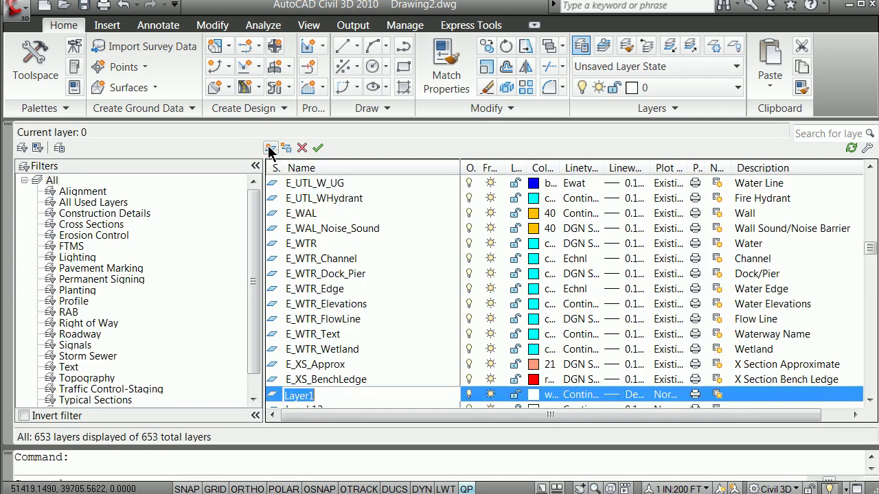
{"action": "type", "text": "z"}
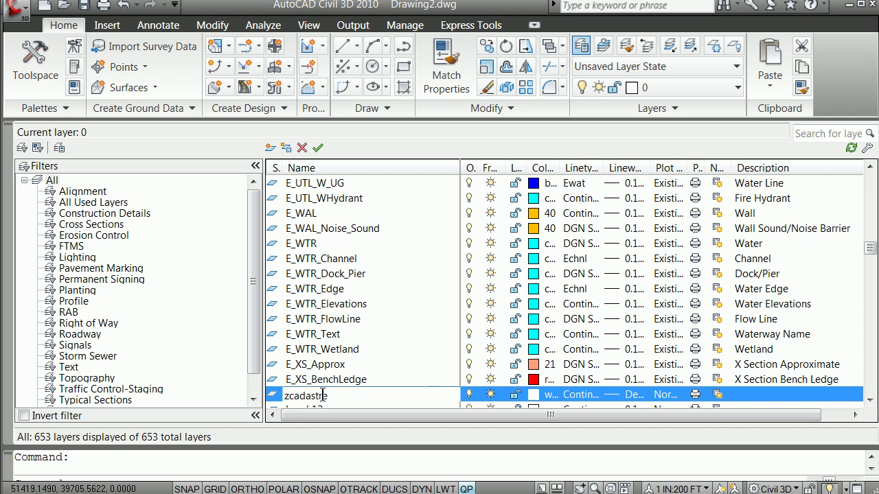
{"action": "type", "text": "_"}
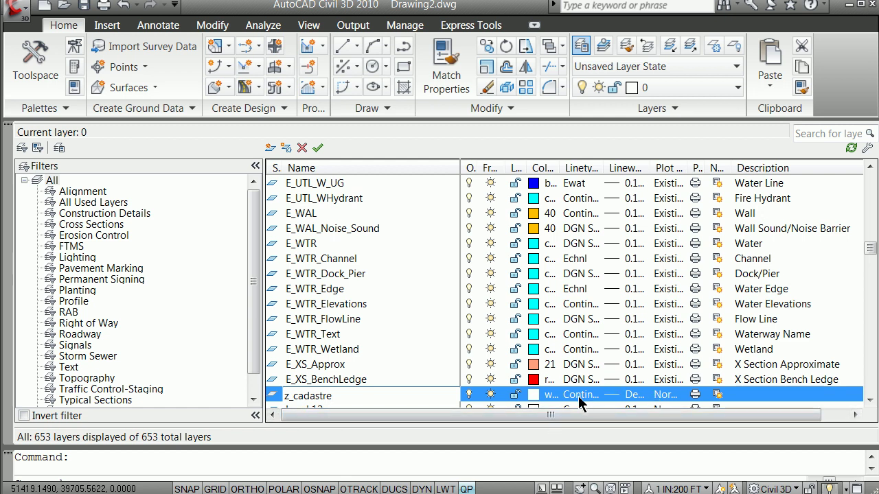
- Assign the Existing plot style to z_cadastre, make it the current layer and close the layer manager
{"action": "left_click", "coordinate": [663, 395]}
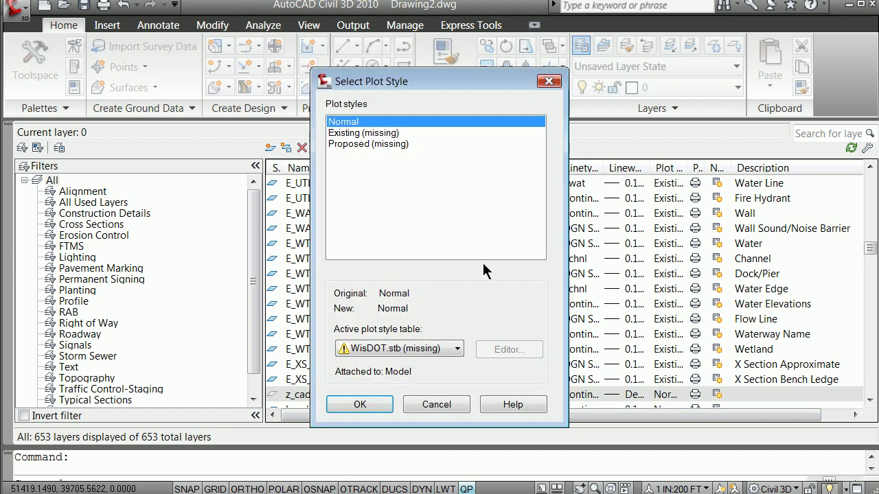
{"action": "left_click", "coordinate": [364, 133]}
{"action": "left_click", "coordinate": [361, 405]}
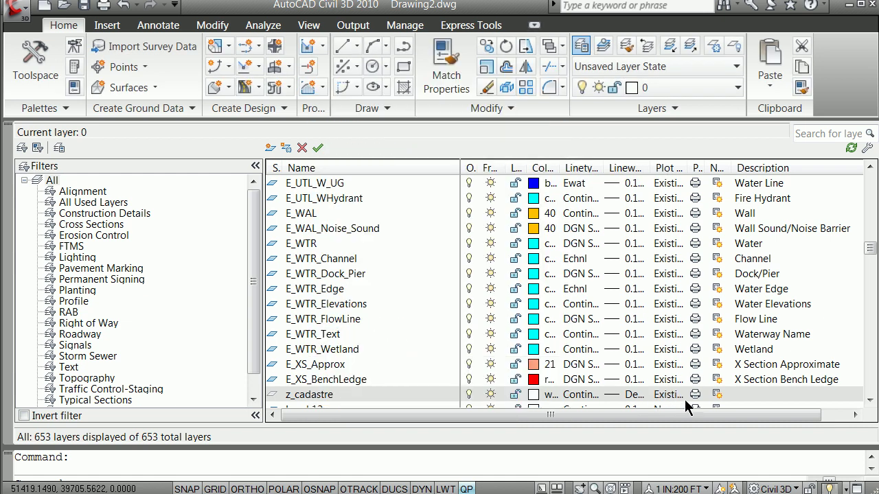
{"action": "double_click", "coordinate": [273, 395]}
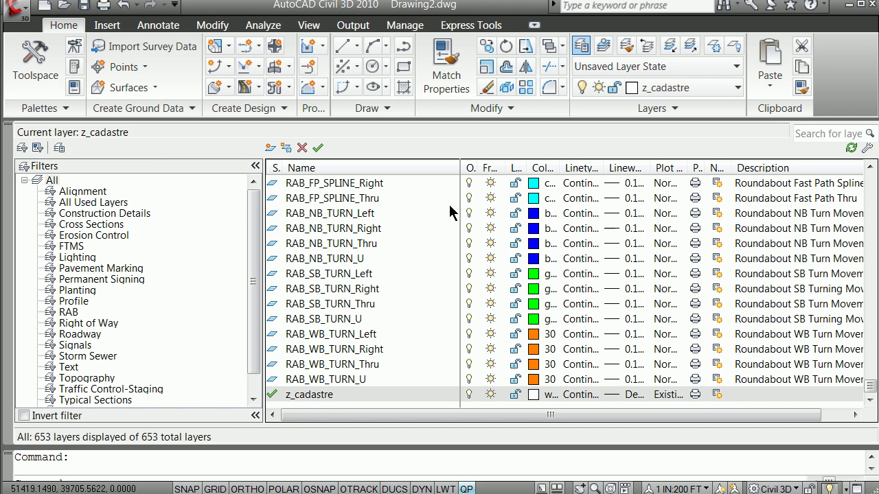
{"action": "left_click", "coordinate": [7, 131]}
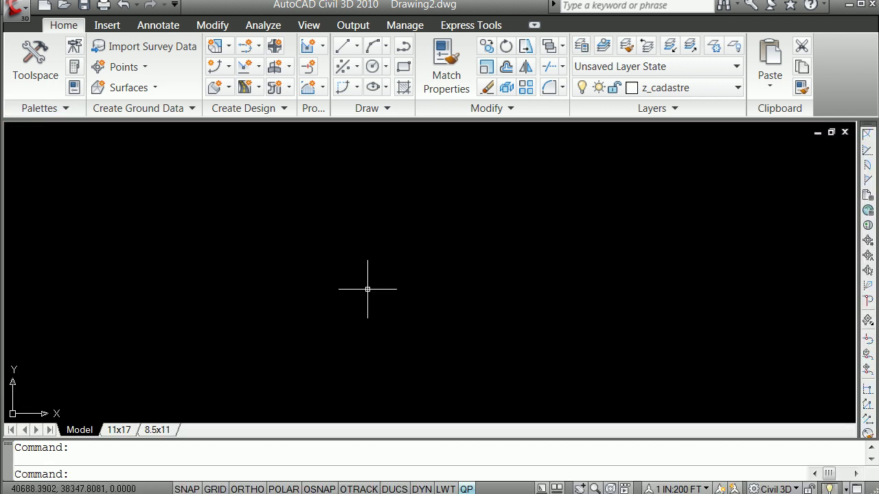
- Start attaching an external DWG reference and select nicksocial.dwg from the dwgs folder of finalreview
{"action": "type", "text": "xref"}
{"action": "key", "text": "Return"}
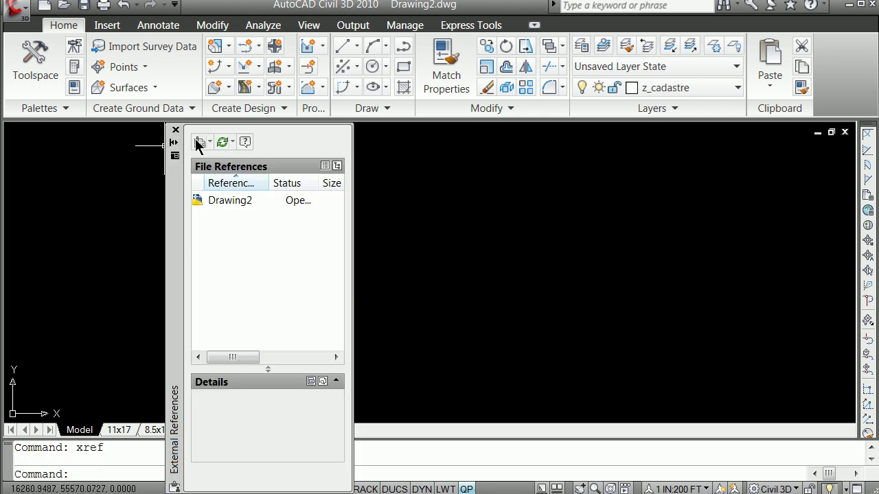
{"action": "left_click", "coordinate": [209, 142]}
{"action": "left_click", "coordinate": [237, 163]}
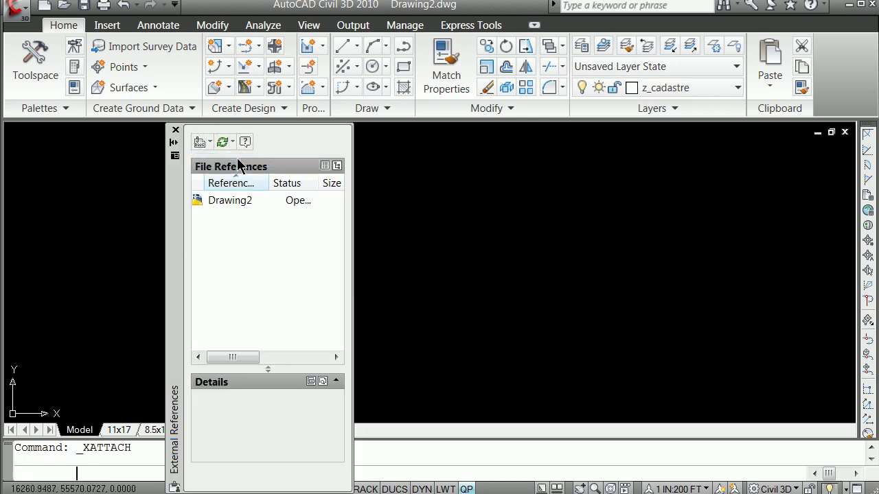
{"action": "left_click", "coordinate": [461, 101]}
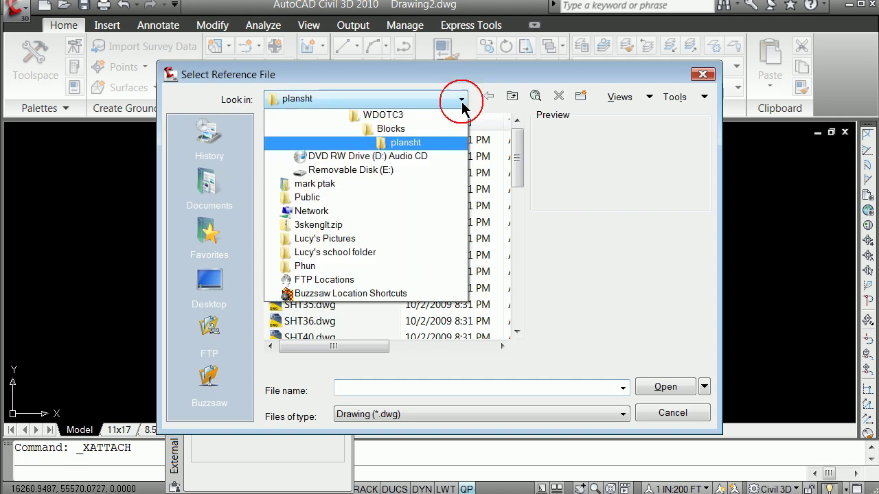
{"action": "left_click", "coordinate": [381, 198]}
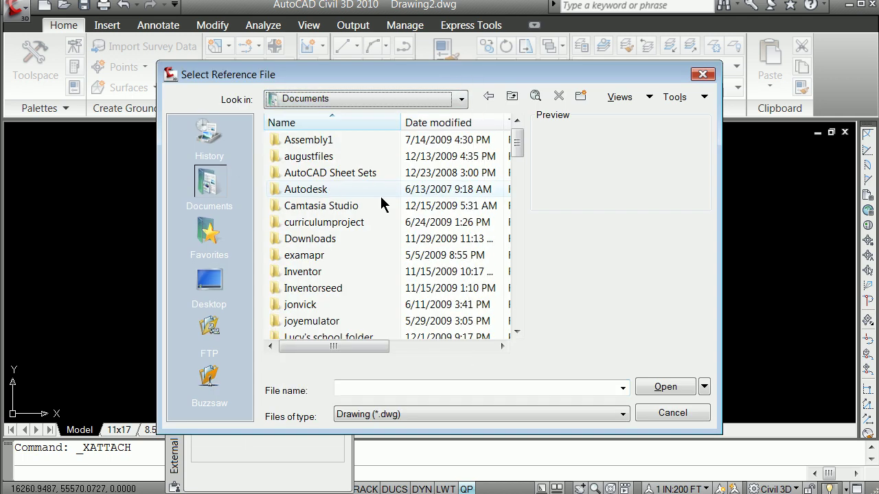
{"action": "left_click", "coordinate": [512, 99]}
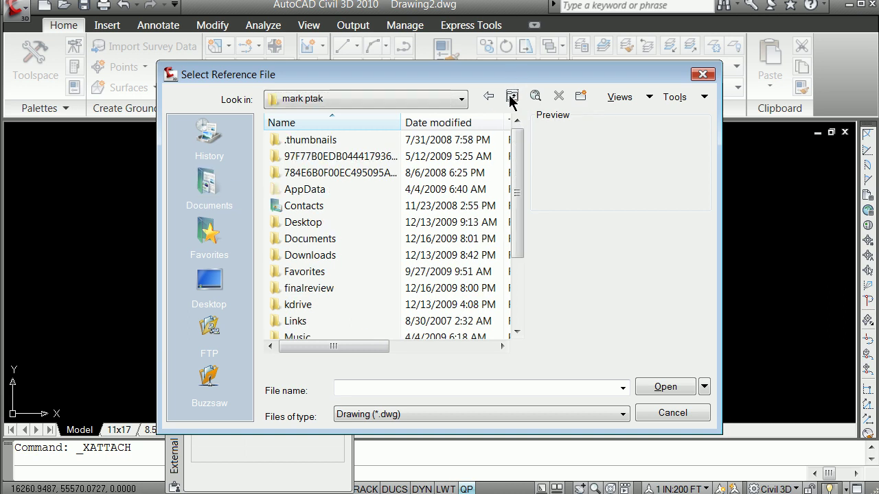
{"action": "double_click", "coordinate": [309, 289]}
{"action": "left_click", "coordinate": [299, 158]}
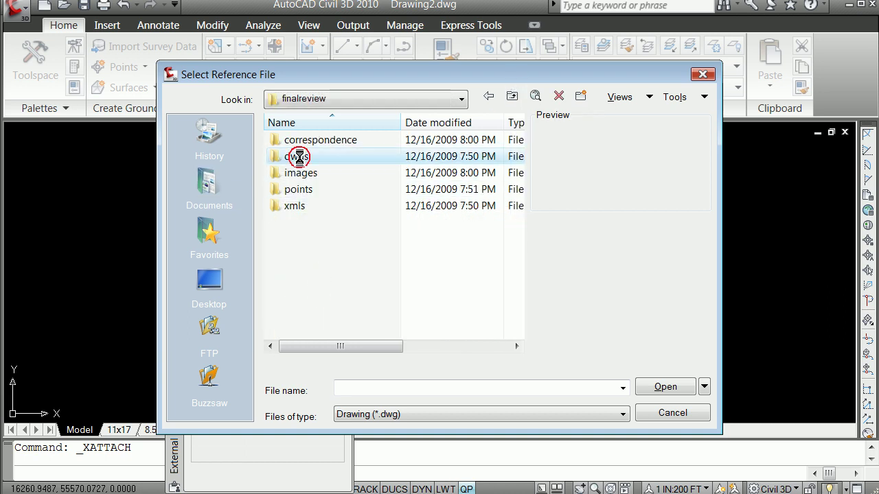
{"action": "double_click", "coordinate": [300, 158]}
{"action": "left_click", "coordinate": [296, 159]}
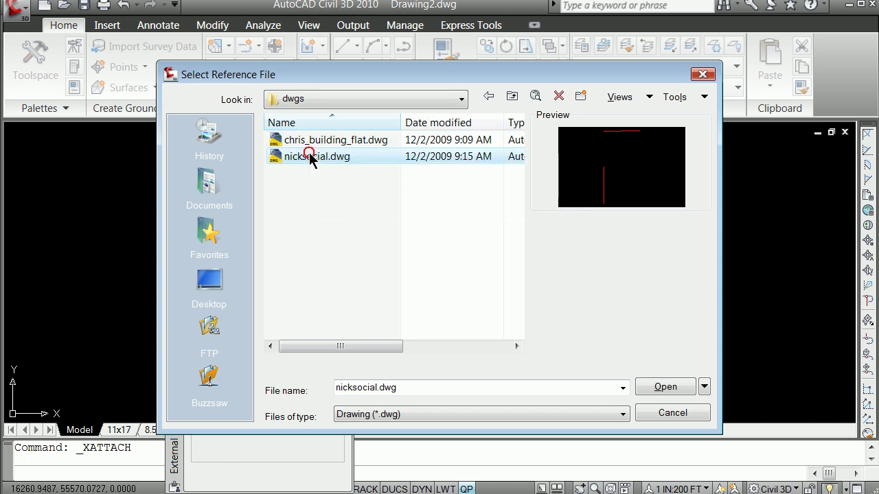
- Attach nicksocial as an Attachment with full path at 0,0,0, scale 1 and rotation 0, and close the reference manager
{"action": "left_click", "coordinate": [660, 388]}
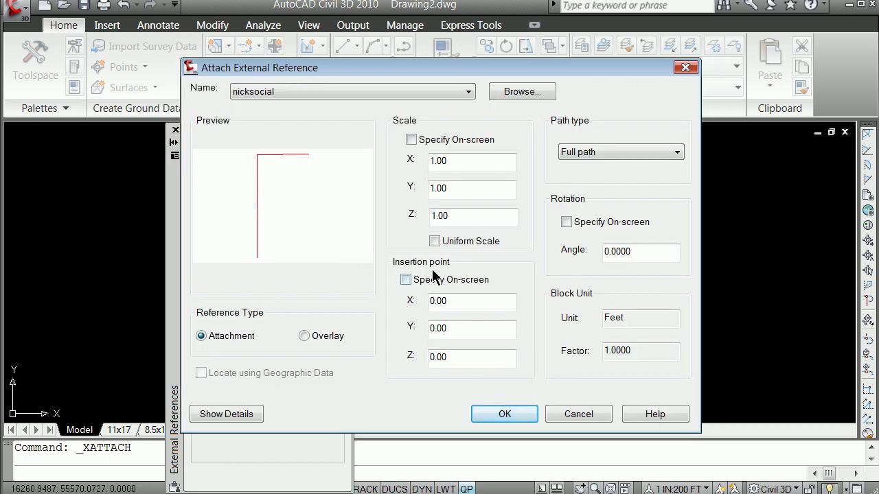
{"action": "left_click", "coordinate": [509, 416]}
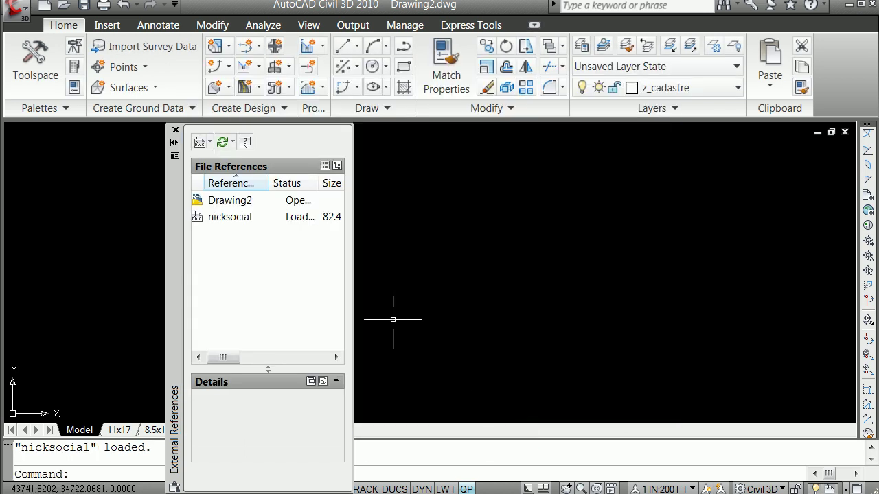
{"action": "left_click", "coordinate": [175, 130]}
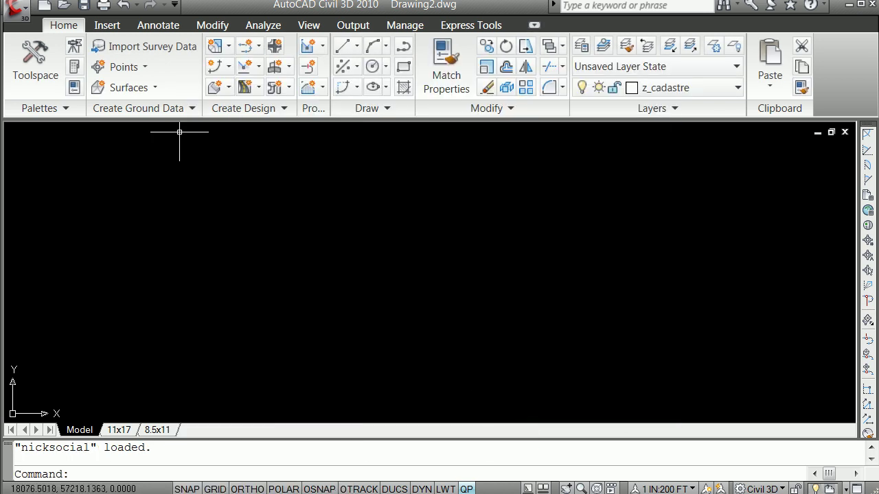
{"action": "middle_click", "coordinate": [181, 132]}
{"action": "scroll", "coordinate": [353, 200], "scroll_direction": "up", "scroll_amount": 3}
{"action": "scroll", "coordinate": [273, 143], "scroll_direction": "down", "scroll_amount": 3}
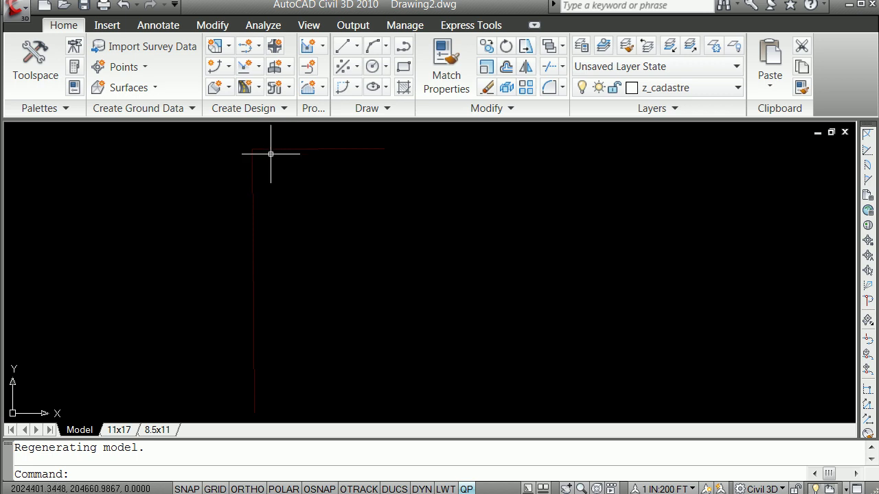
- Attach chris_building_flat as an external DWG reference with full path at 0,0,0, scale 1 and rotation 0, and close the reference manager
{"action": "type", "text": "xref"}
{"action": "key", "text": "Return"}
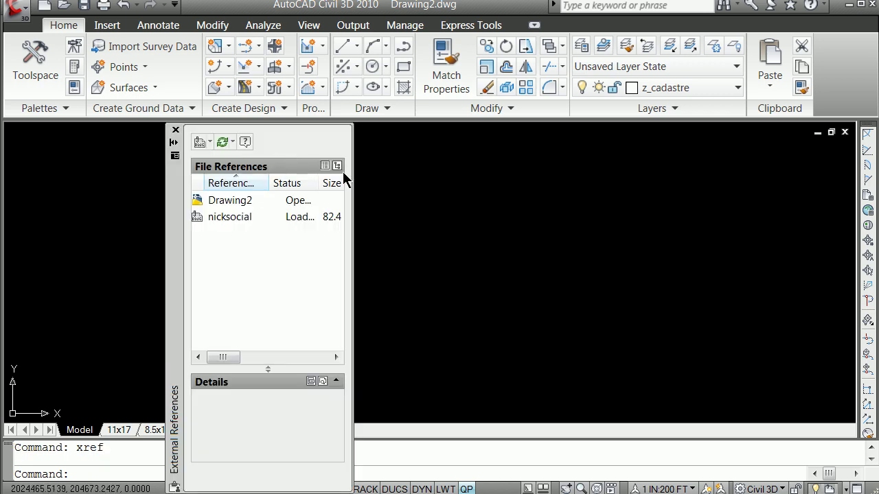
{"action": "left_click", "coordinate": [209, 142]}
{"action": "left_click", "coordinate": [225, 162]}
{"action": "left_click", "coordinate": [289, 141]}
{"action": "left_click", "coordinate": [665, 387]}
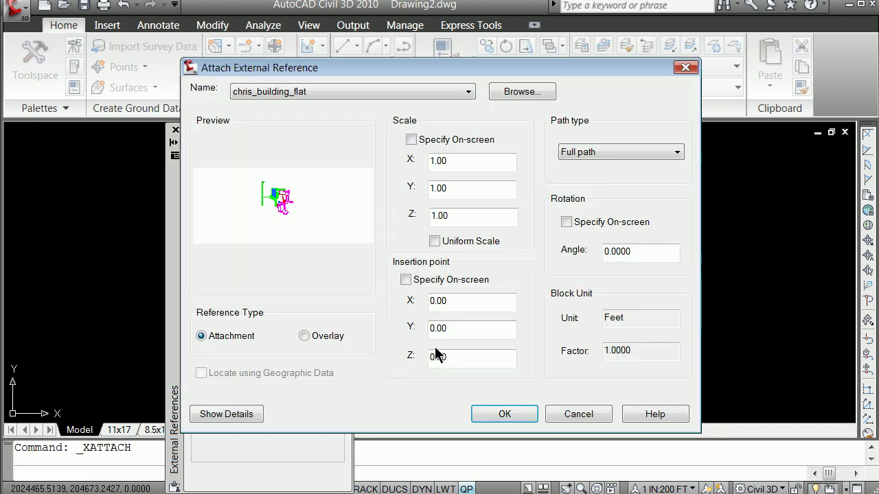
{"action": "left_click", "coordinate": [492, 419]}
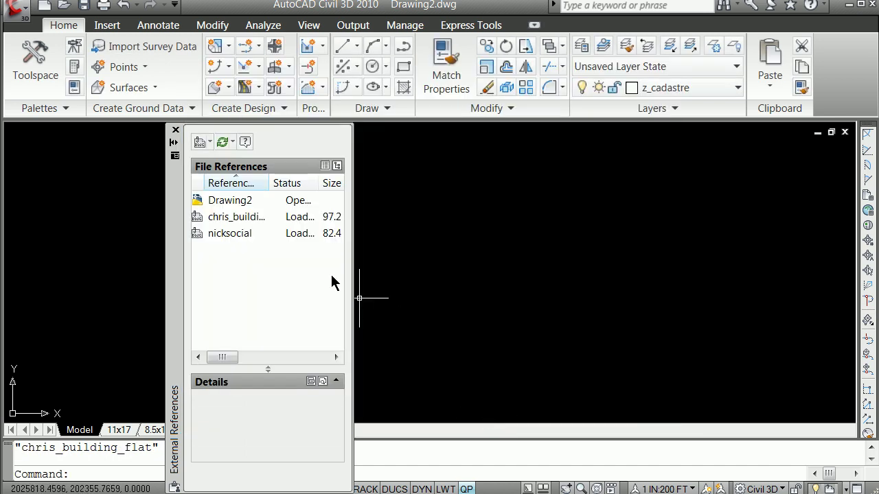
{"action": "left_click", "coordinate": [176, 130]}
{"action": "scroll", "coordinate": [298, 167], "scroll_direction": "up", "scroll_amount": 5}
{"action": "scroll", "coordinate": [298, 172], "scroll_direction": "down", "scroll_amount": 5}
{"action": "scroll", "coordinate": [306, 159], "scroll_direction": "up", "scroll_amount": 2}
{"action": "scroll", "coordinate": [306, 159], "scroll_direction": "up", "scroll_amount": 3}
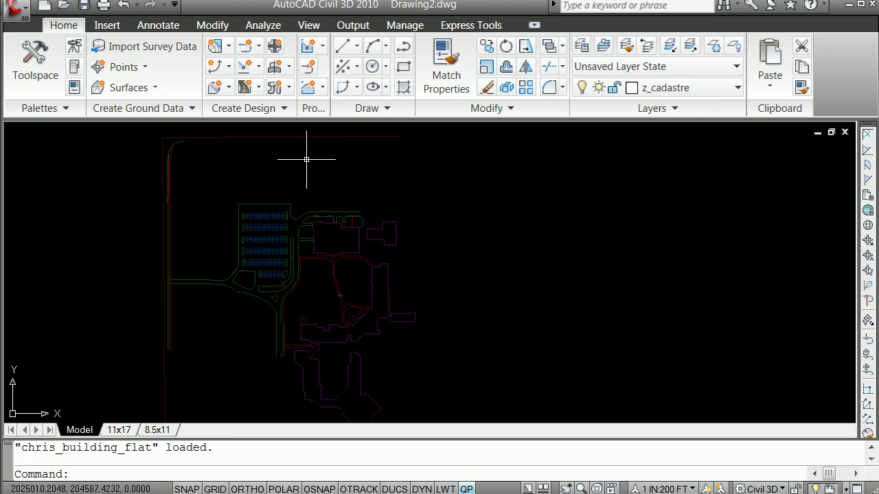
{"action": "scroll", "coordinate": [251, 171], "scroll_direction": "down", "scroll_amount": 2}
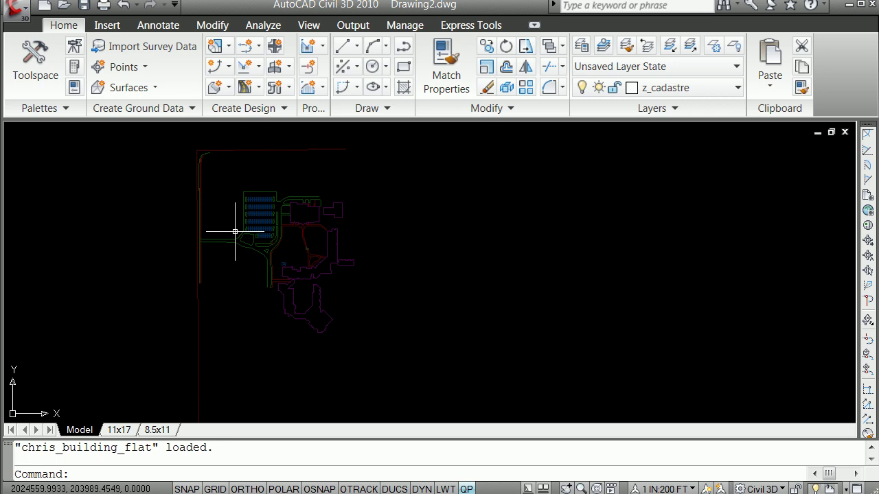
- Create a new layer named z_points with the command-line Layer command and set its color to white
{"action": "key", "text": "Return"}
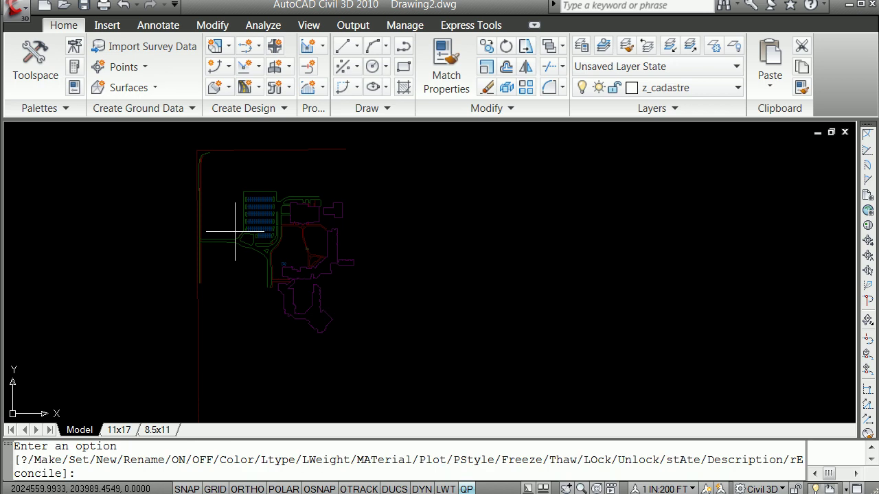
{"action": "type", "text": "n"}
{"action": "key", "text": "Return"}
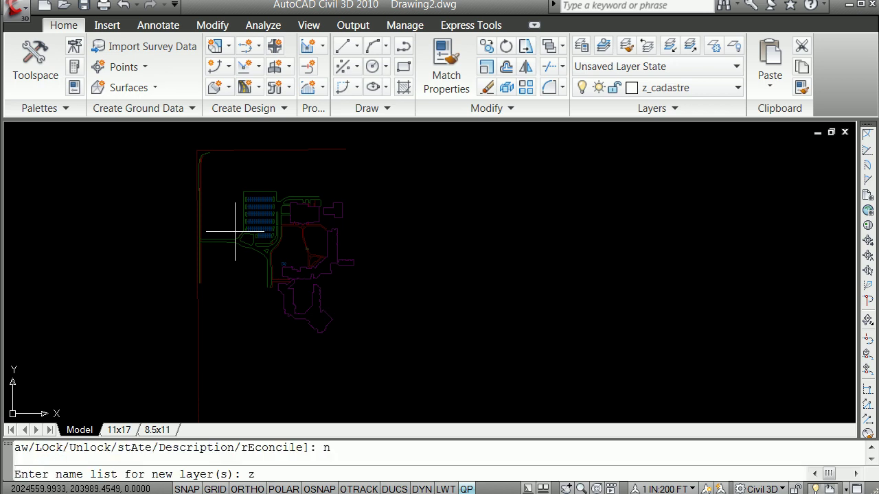
{"action": "type", "text": "z_points"}
{"action": "key", "text": "Return"}
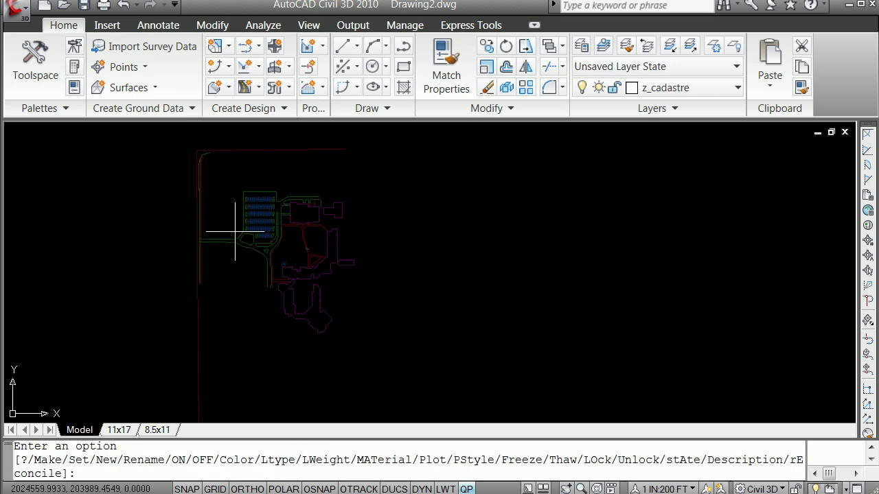
{"action": "type", "text": "c"}
{"action": "key", "text": "Return"}
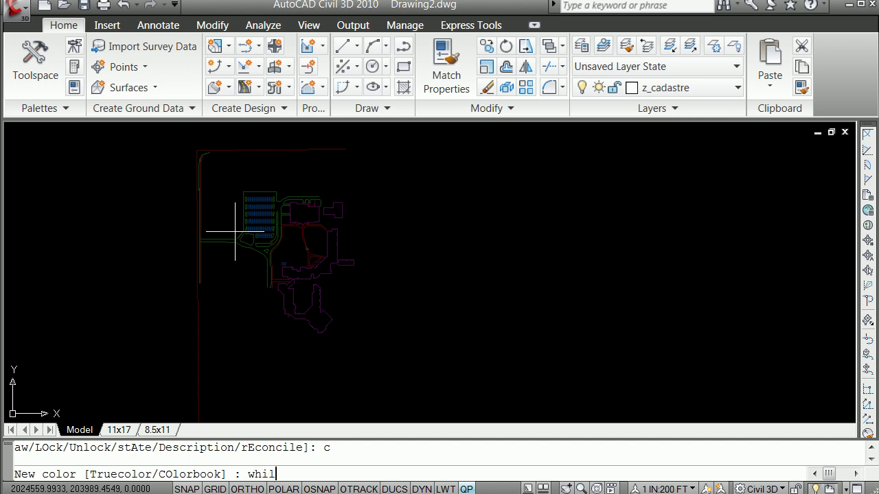
{"action": "key", "text": "Return"}
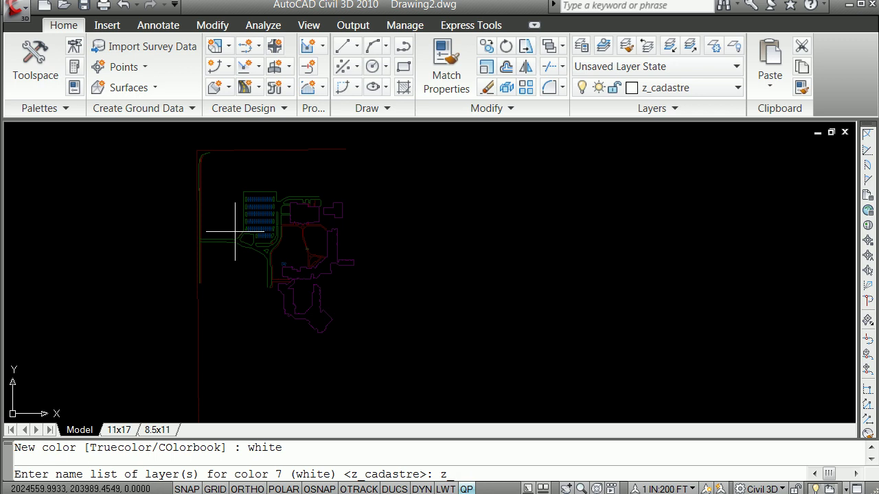
{"action": "key", "text": "Return"}
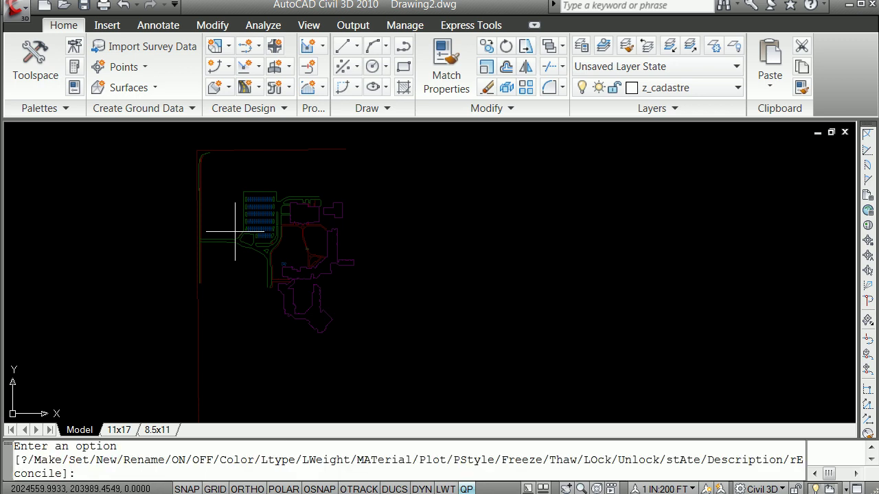
- Set z_points as the current layer and end the Layer command
{"action": "type", "text": "s"}
{"action": "key", "text": "Return"}
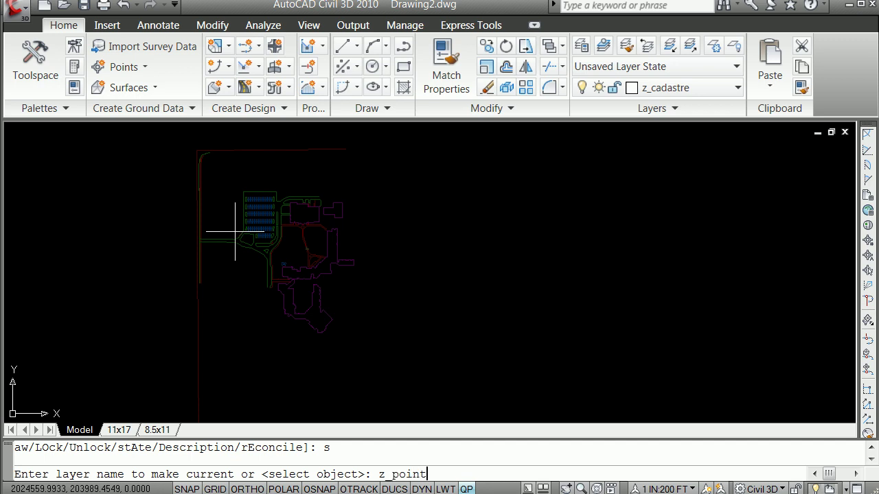
{"action": "key", "text": "Return"}
{"action": "key", "text": "Return"}
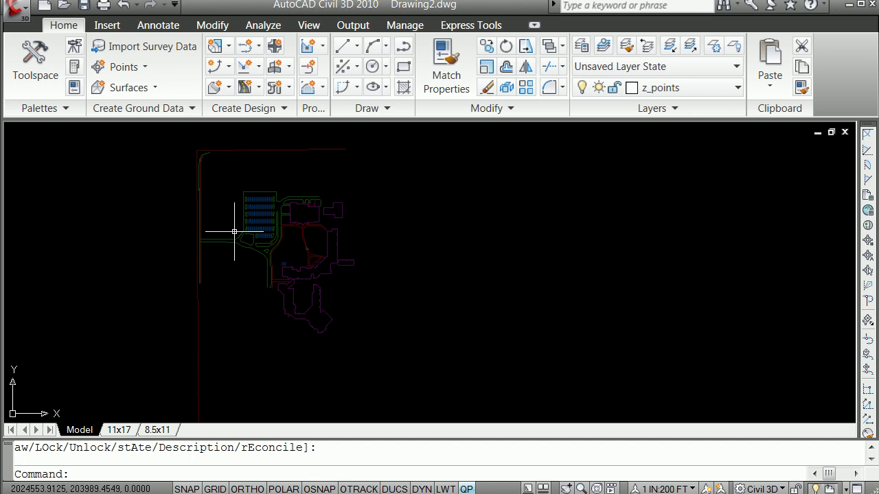
{"action": "left_click", "coordinate": [142, 69]}
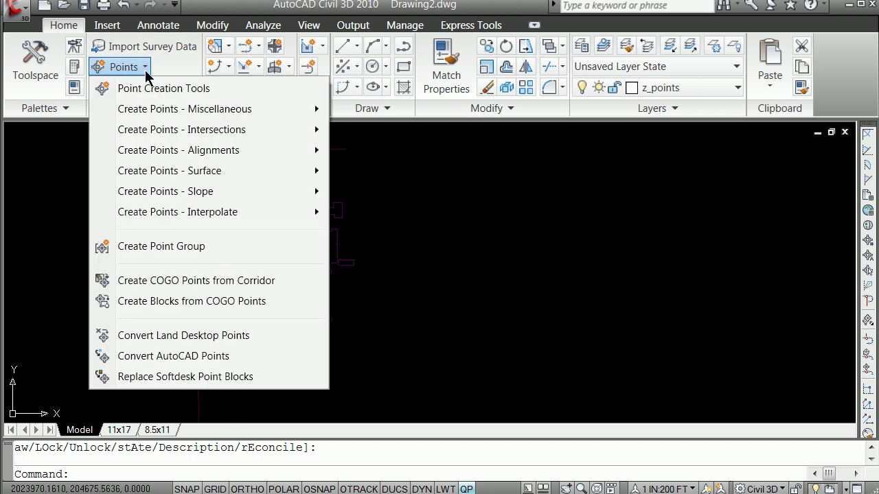
{"action": "left_click", "coordinate": [506, 246]}
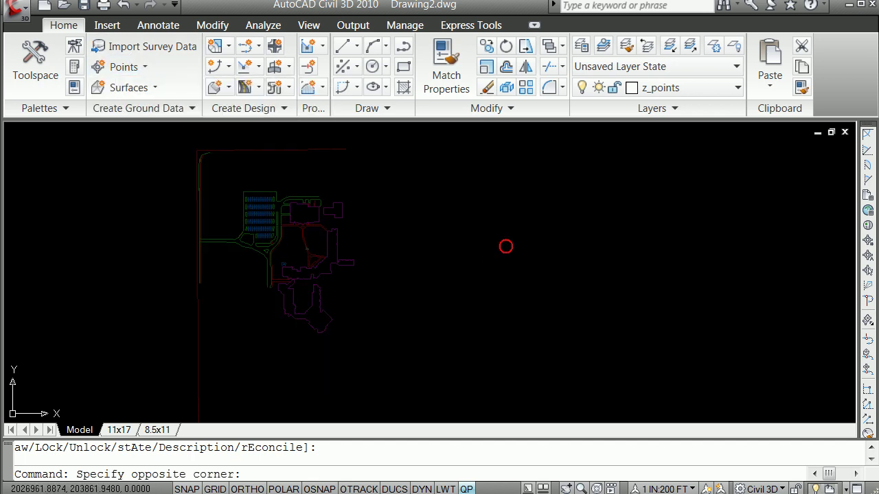
{"action": "left_click", "coordinate": [506, 246]}
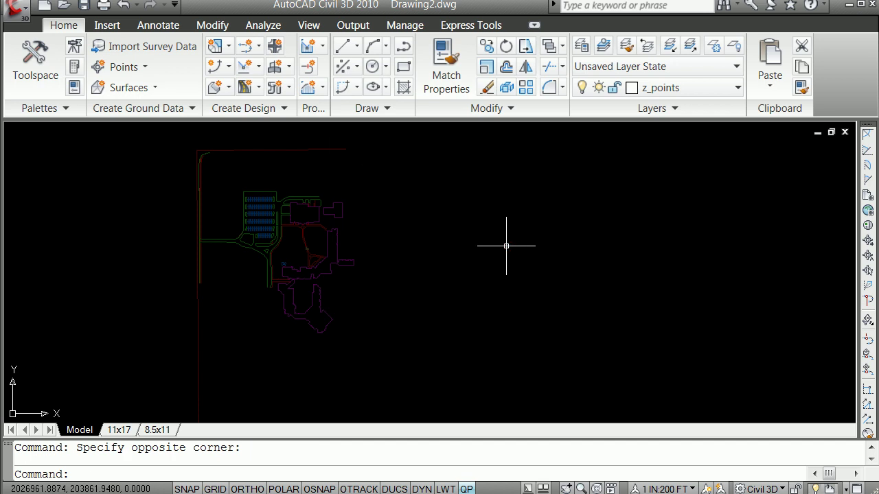
- Start importing points from a file and set the format to PNEZD (comma delimited)
{"action": "left_click", "coordinate": [112, 27]}
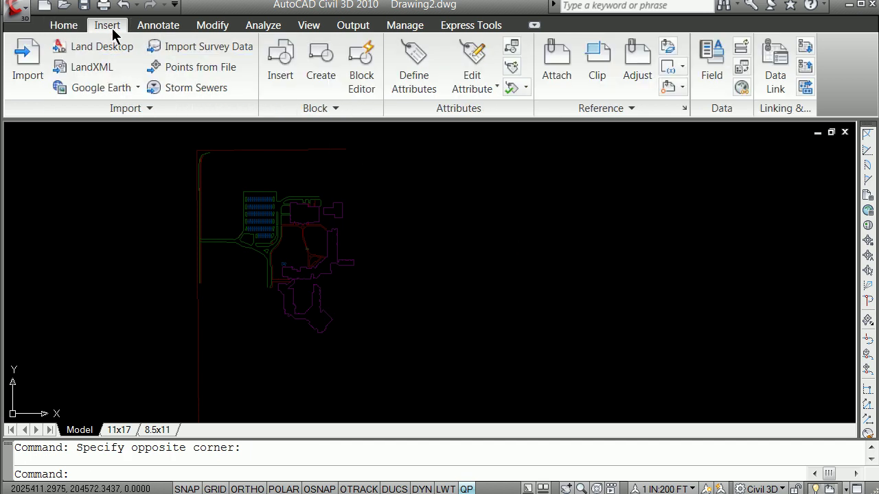
{"action": "left_click", "coordinate": [211, 69]}
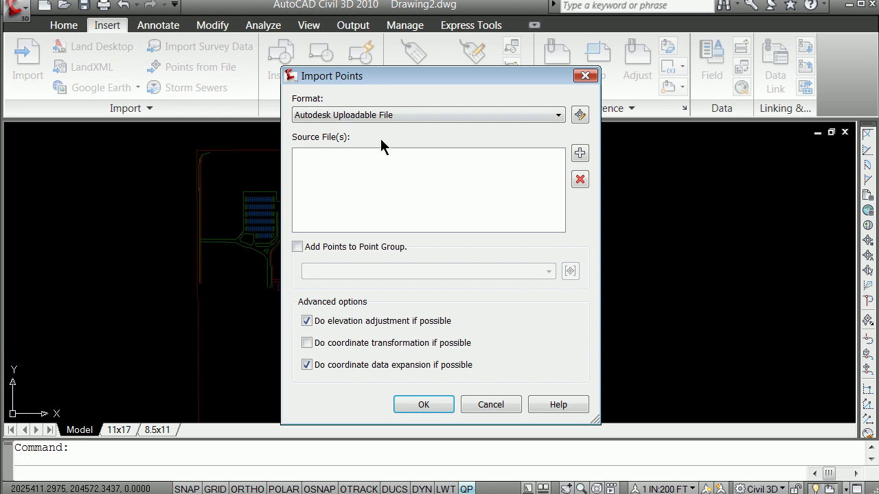
{"action": "left_click", "coordinate": [556, 118]}
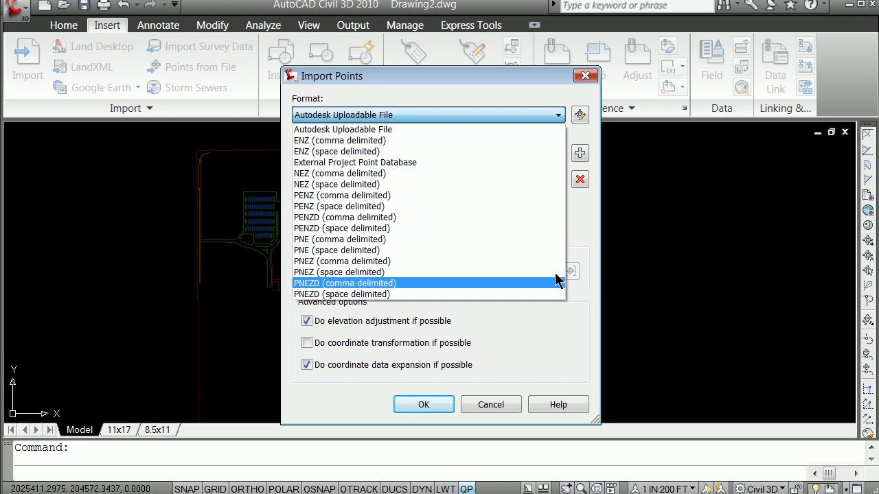
{"action": "left_click", "coordinate": [399, 283]}
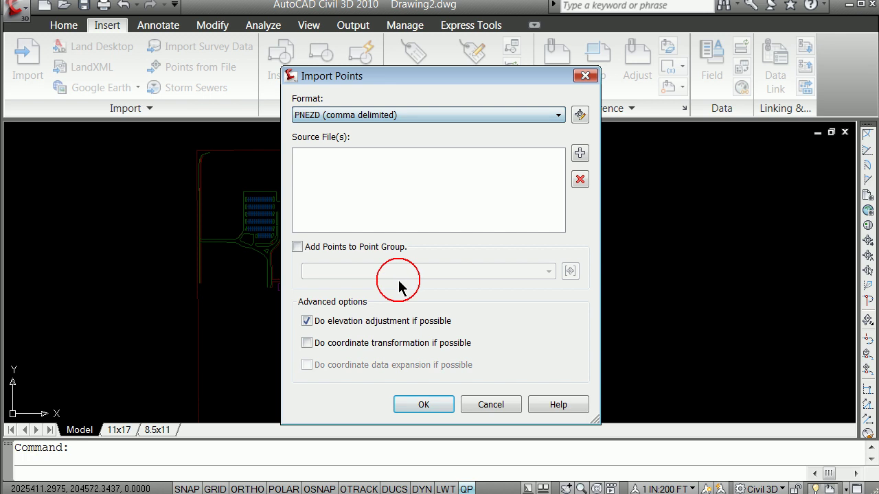
- Add Summer 2009.csv from the points folder of finalreview as the source file, listing all file types, and import its points
{"action": "left_click", "coordinate": [579, 155]}
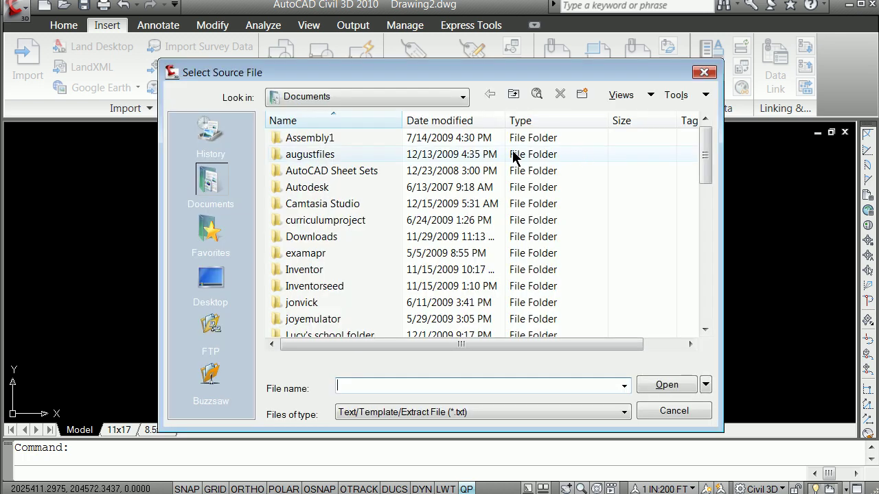
{"action": "left_click", "coordinate": [513, 94]}
{"action": "double_click", "coordinate": [320, 289]}
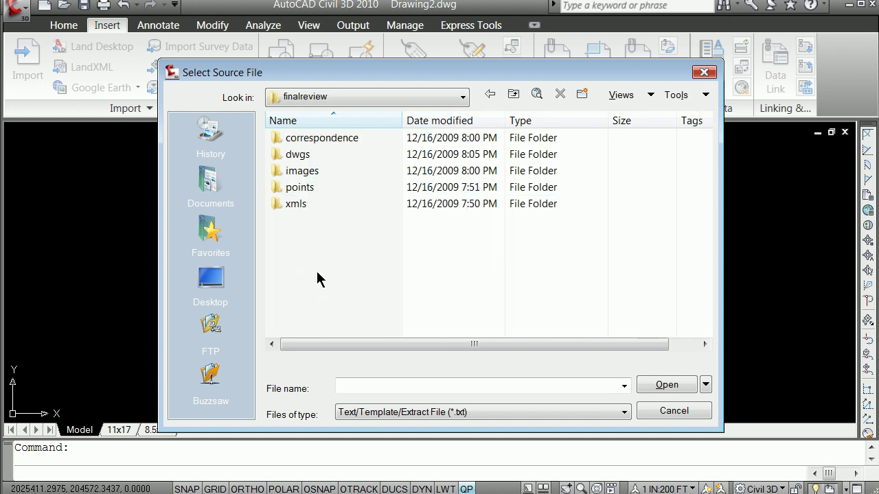
{"action": "double_click", "coordinate": [305, 192]}
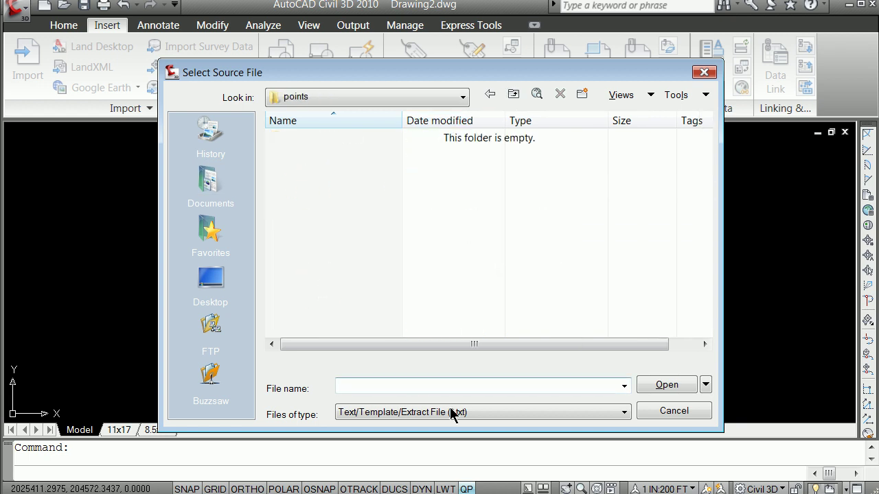
{"action": "left_click", "coordinate": [625, 410]}
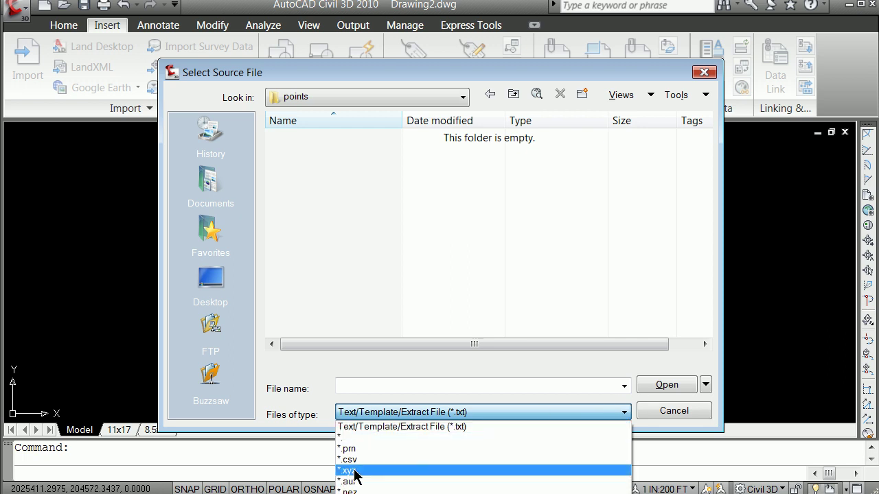
{"action": "left_click", "coordinate": [355, 438]}
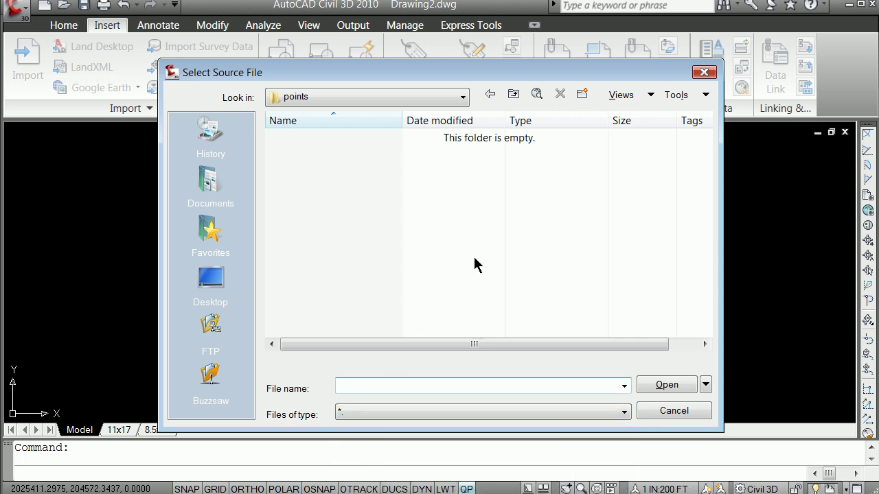
{"action": "left_click", "coordinate": [623, 411]}
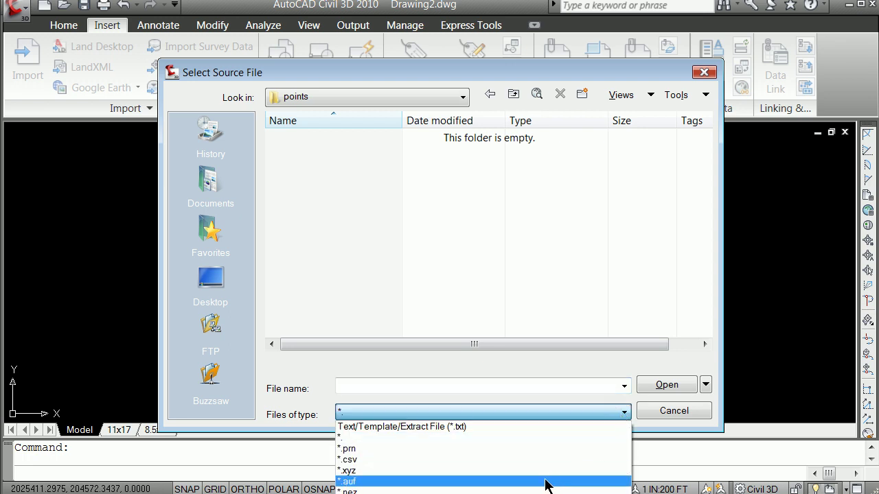
{"action": "left_click", "coordinate": [364, 493]}
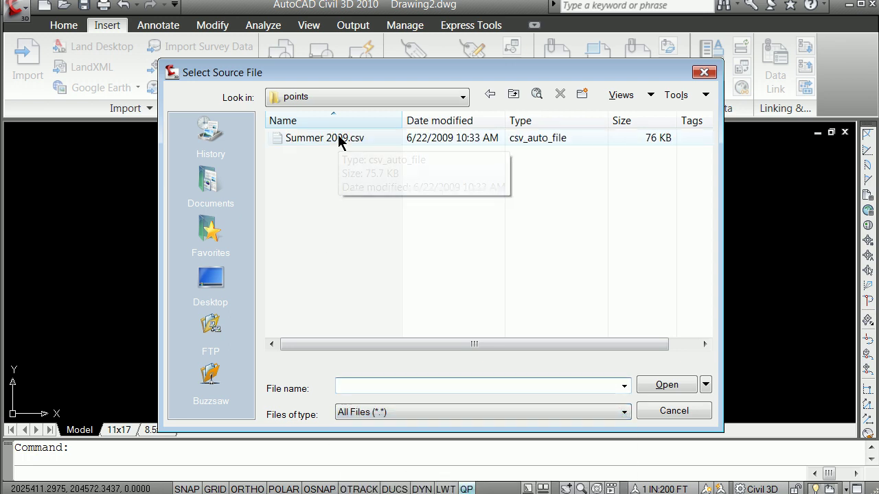
{"action": "left_click", "coordinate": [335, 143]}
{"action": "left_click", "coordinate": [670, 385]}
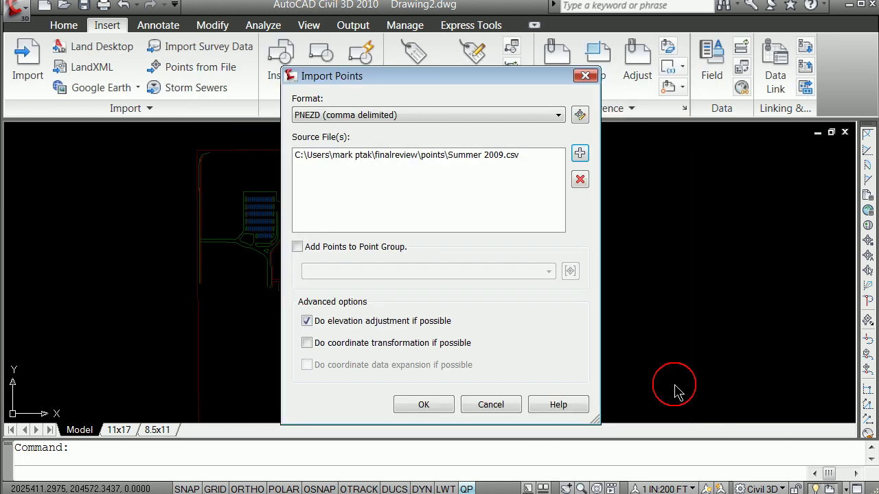
{"action": "left_click", "coordinate": [432, 407]}
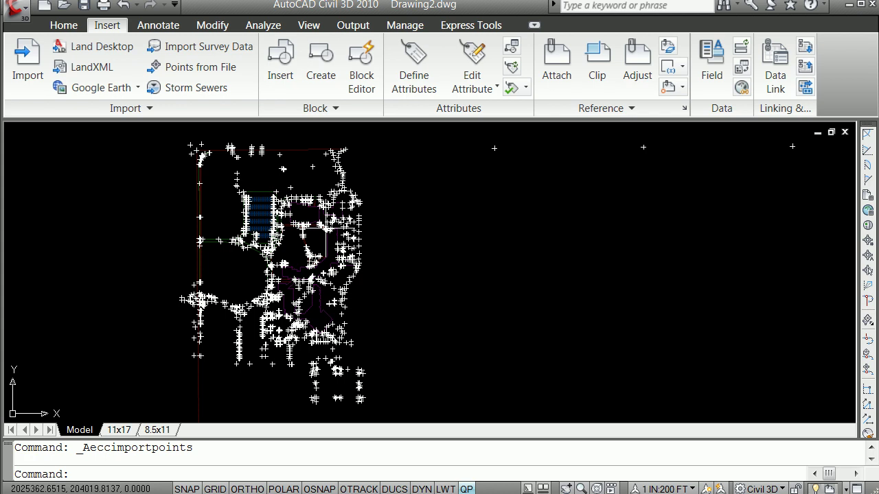
{"action": "scroll", "coordinate": [191, 209], "scroll_direction": "down", "scroll_amount": 2}
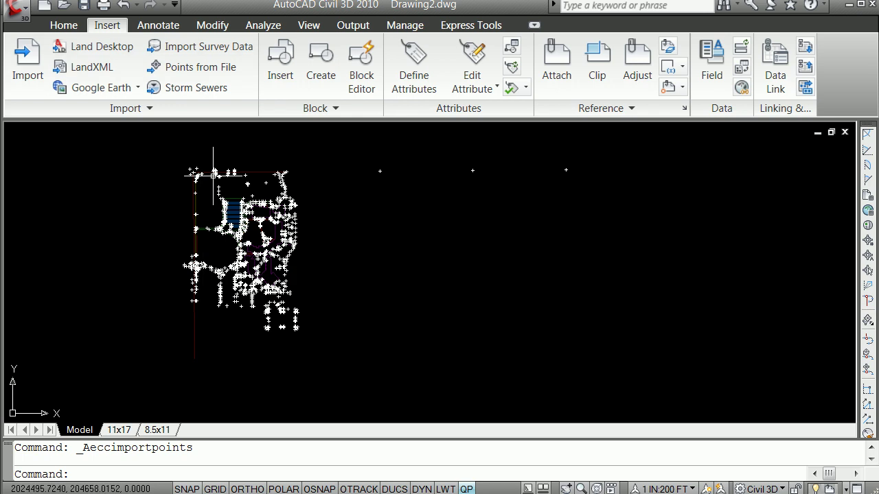
- Create a new layer named z_boundary in the layer manager and make it the current layer
{"action": "left_click", "coordinate": [65, 27]}
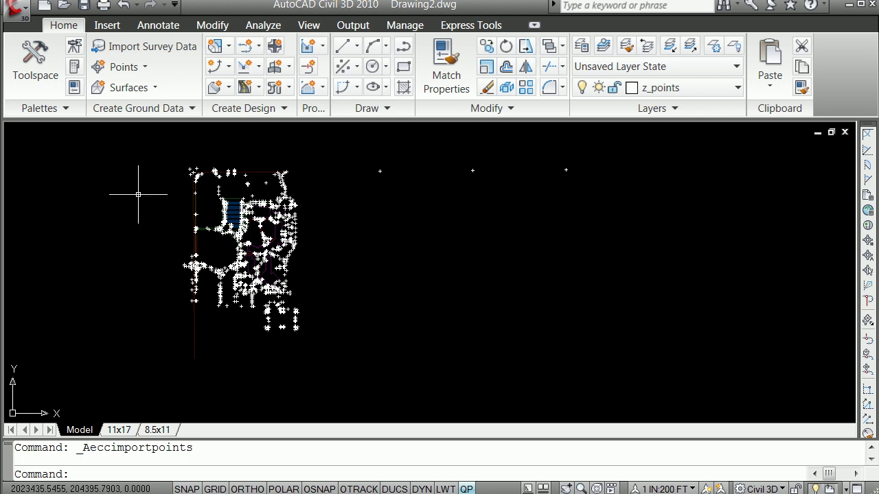
{"action": "left_click", "coordinate": [581, 45]}
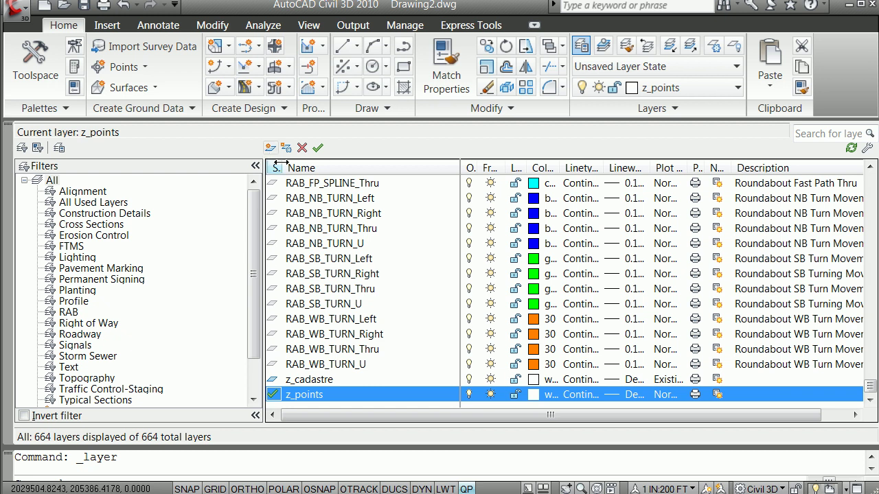
{"action": "left_click", "coordinate": [267, 147]}
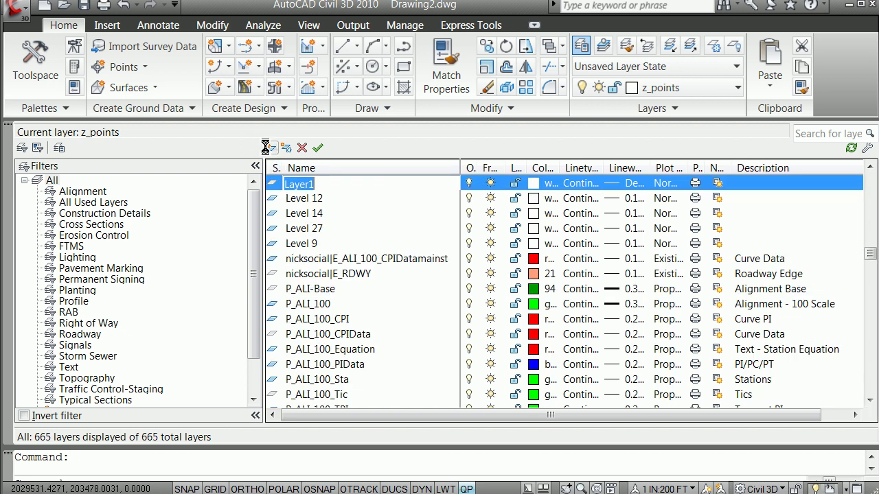
{"action": "type", "text": "z_boundary"}
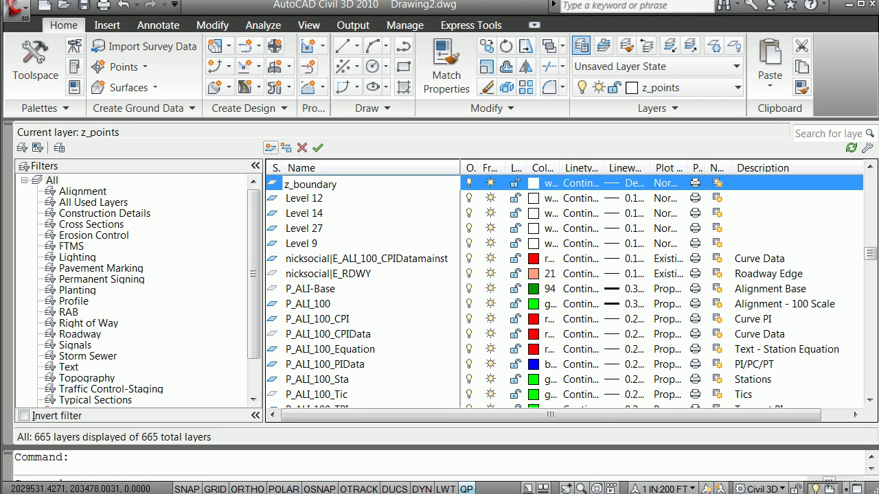
{"action": "double_click", "coordinate": [273, 183]}
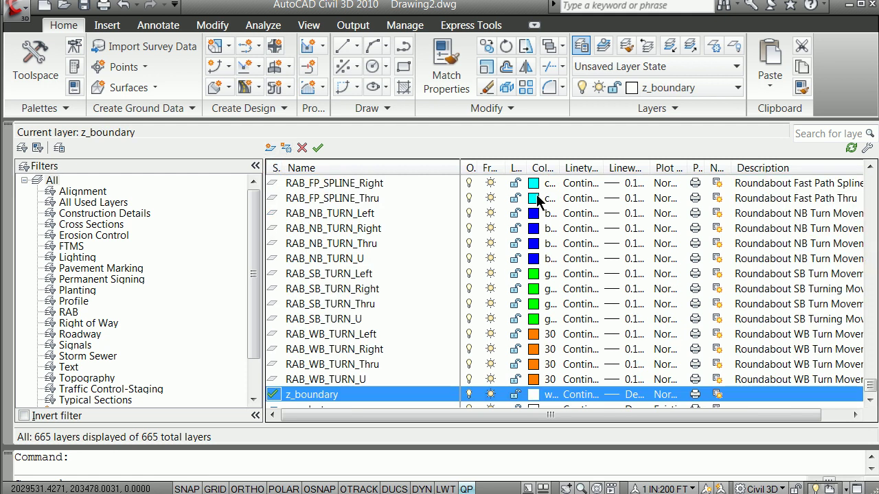
- Set the z_boundary layer's color to green and close the layer manager
{"action": "left_click", "coordinate": [535, 396]}
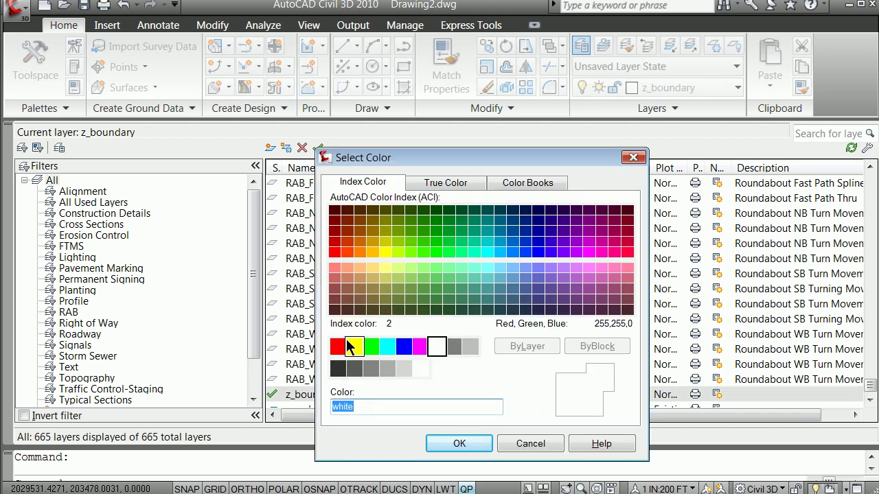
{"action": "left_click", "coordinate": [371, 347]}
{"action": "left_click", "coordinate": [460, 444]}
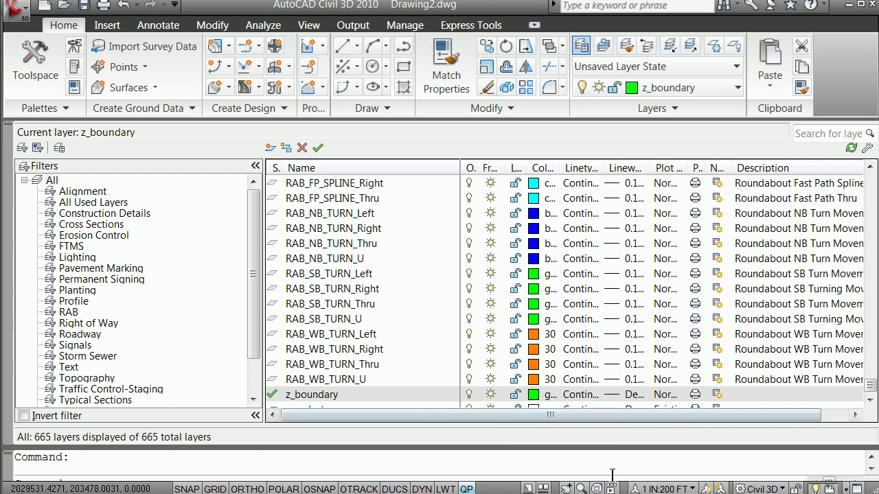
{"action": "left_click", "coordinate": [8, 130]}
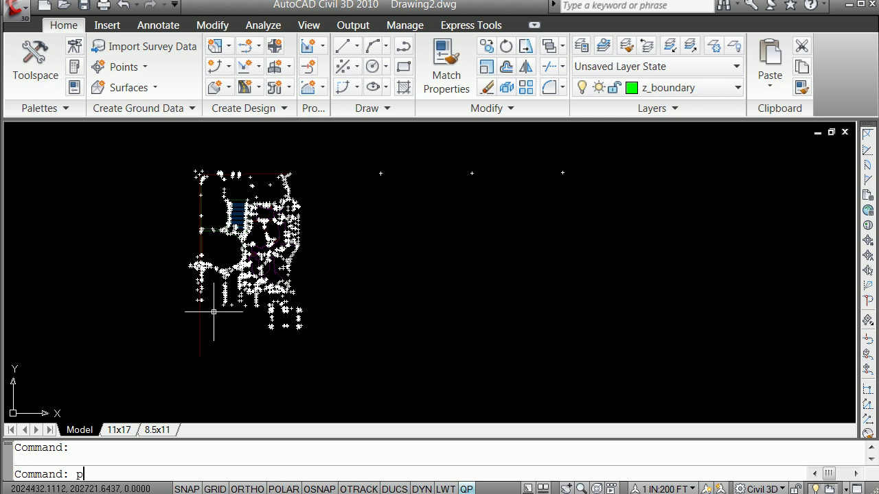
- Draw a closed polyline closely around the main cluster of survey points, leaving out the three isolated points to the east
{"action": "type", "text": "pline"}
{"action": "key", "text": "Return"}
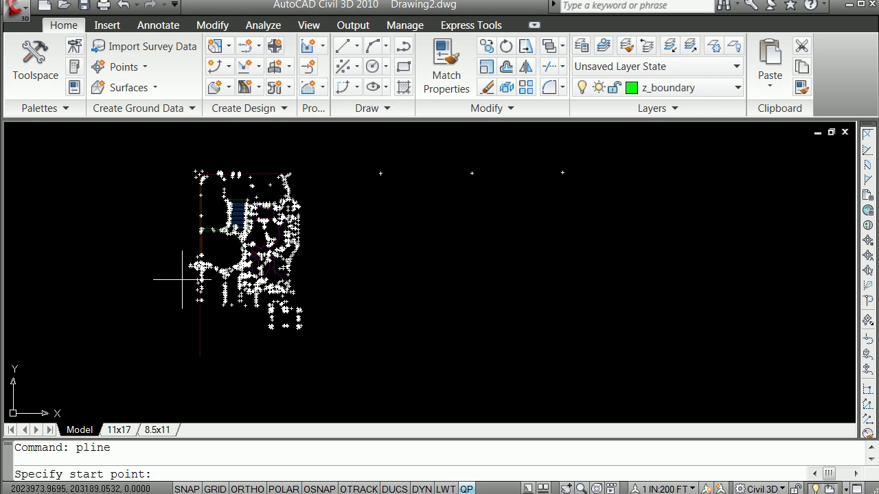
{"action": "left_click", "coordinate": [191, 200]}
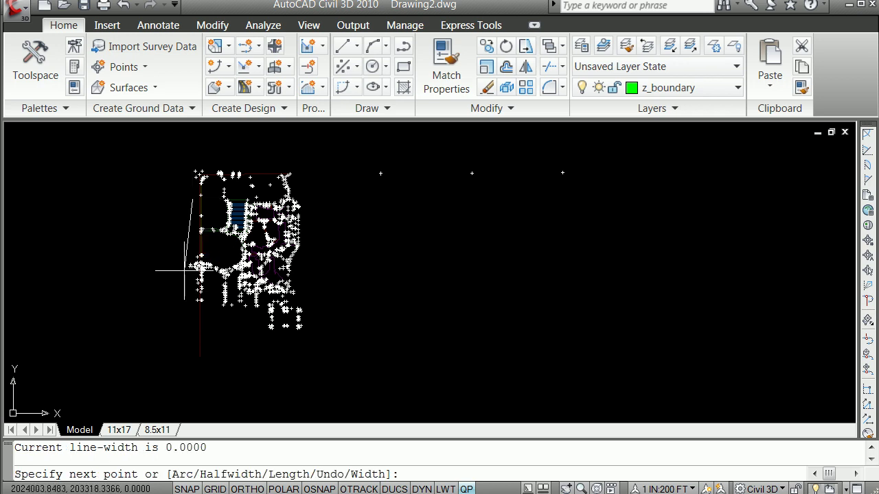
{"action": "left_click", "coordinate": [191, 256]}
{"action": "left_click", "coordinate": [186, 264]}
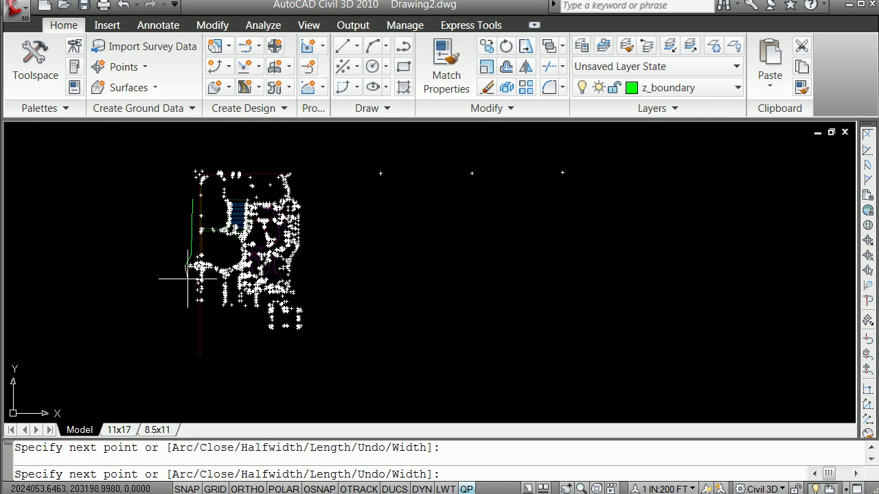
{"action": "left_click", "coordinate": [194, 303]}
{"action": "left_click", "coordinate": [201, 307]}
{"action": "left_click", "coordinate": [209, 279]}
{"action": "left_click", "coordinate": [214, 279]}
{"action": "left_click", "coordinate": [219, 307]}
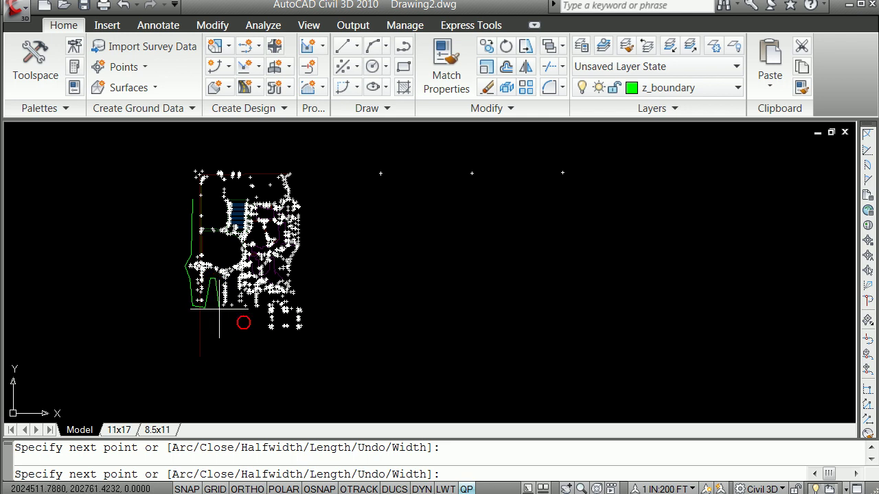
{"action": "left_click", "coordinate": [256, 315]}
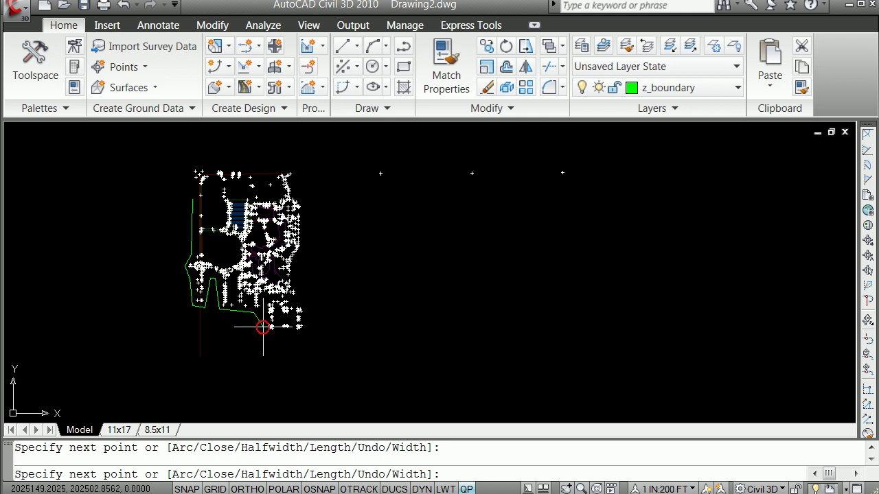
{"action": "left_click", "coordinate": [263, 333]}
{"action": "left_click", "coordinate": [309, 334]}
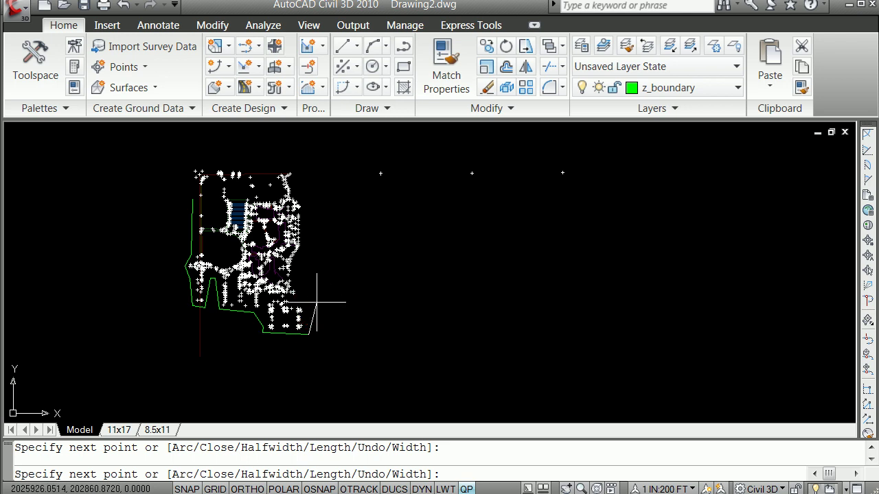
{"action": "left_click", "coordinate": [309, 292]}
{"action": "left_click", "coordinate": [295, 270]}
{"action": "left_click", "coordinate": [308, 246]}
{"action": "left_click", "coordinate": [306, 172]}
{"action": "left_click", "coordinate": [278, 164]}
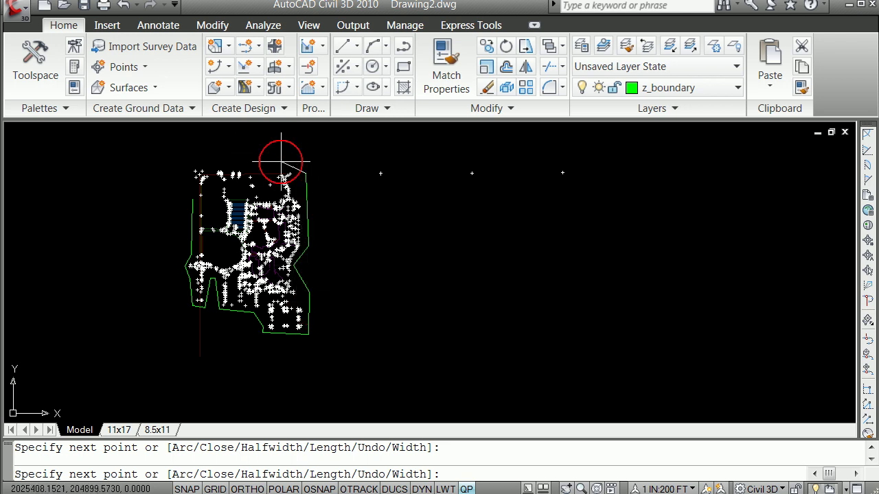
{"action": "left_click", "coordinate": [189, 165]}
{"action": "type", "text": "close"}
{"action": "key", "text": "Return"}
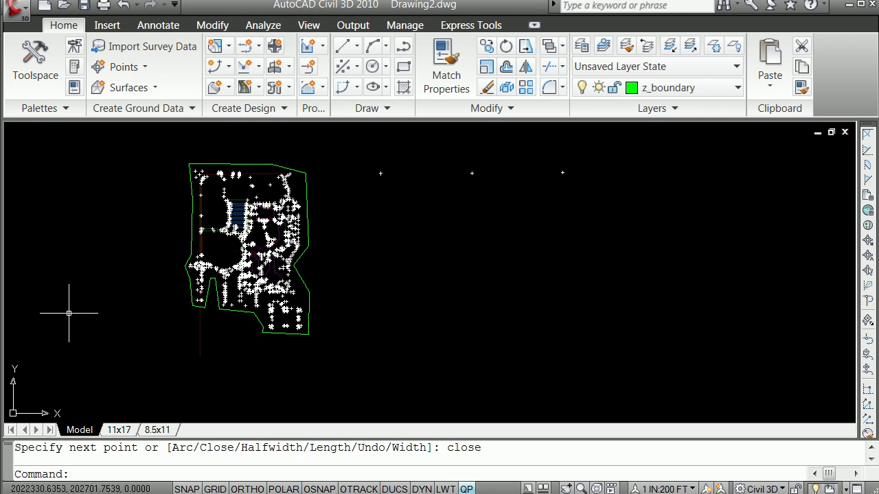
- Open the Toolspace and show the active drawing's object tree with points, surfaces and alignments
{"action": "left_click", "coordinate": [29, 62]}
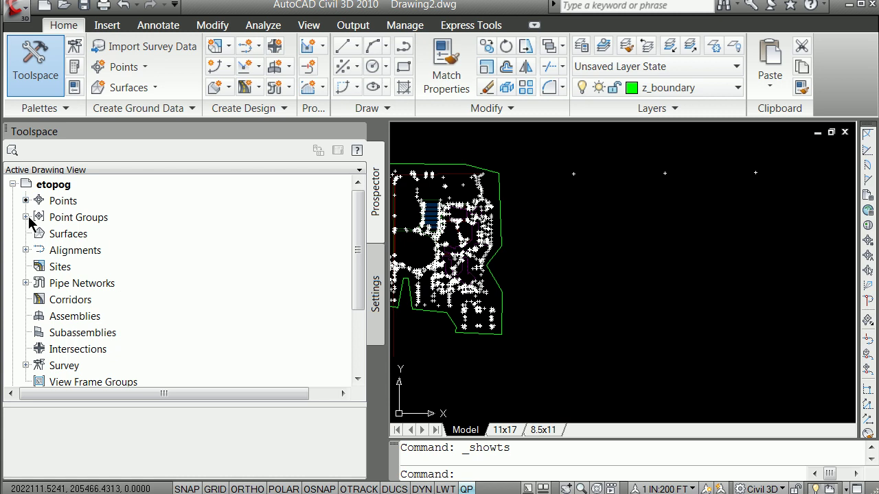
{"action": "left_click", "coordinate": [374, 274]}
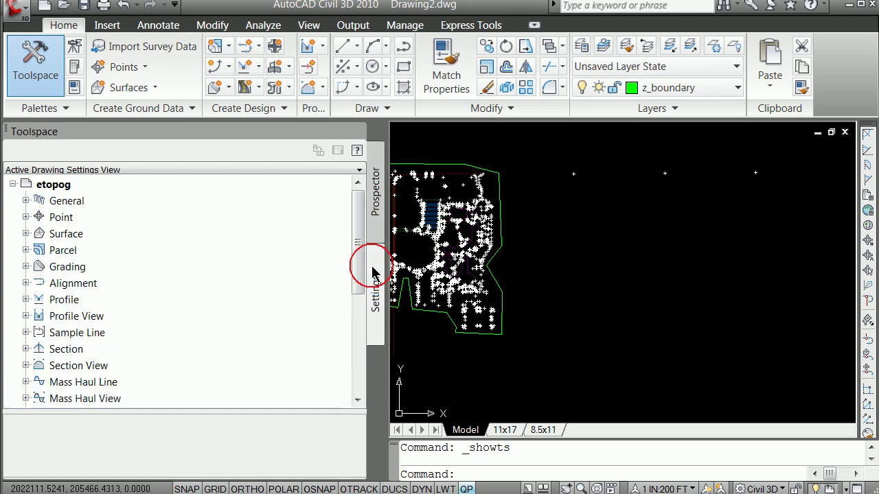
{"action": "left_click", "coordinate": [374, 206]}
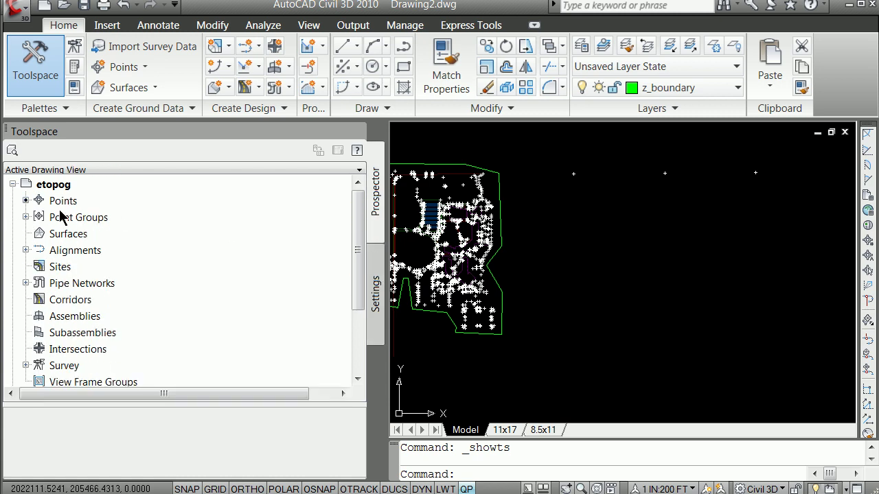
{"action": "left_click", "coordinate": [64, 236]}
{"action": "right_click", "coordinate": [62, 237]}
{"action": "left_click", "coordinate": [103, 242]}
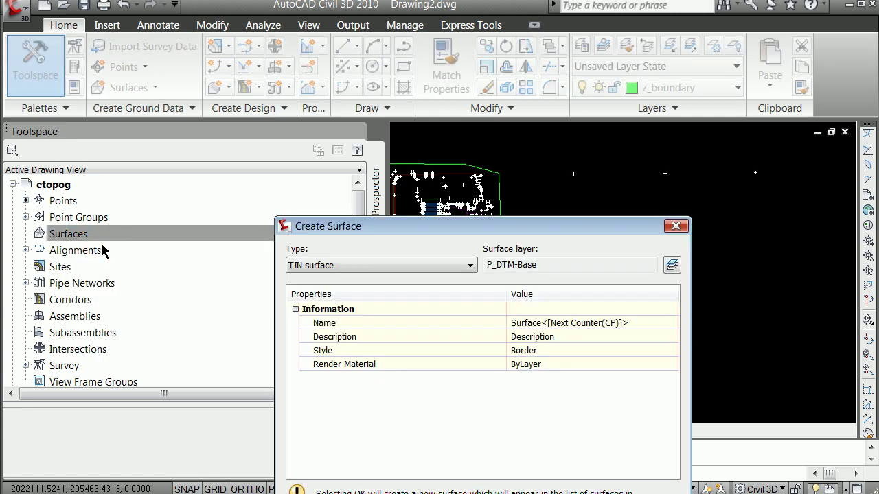
{"action": "left_click", "coordinate": [529, 323]}
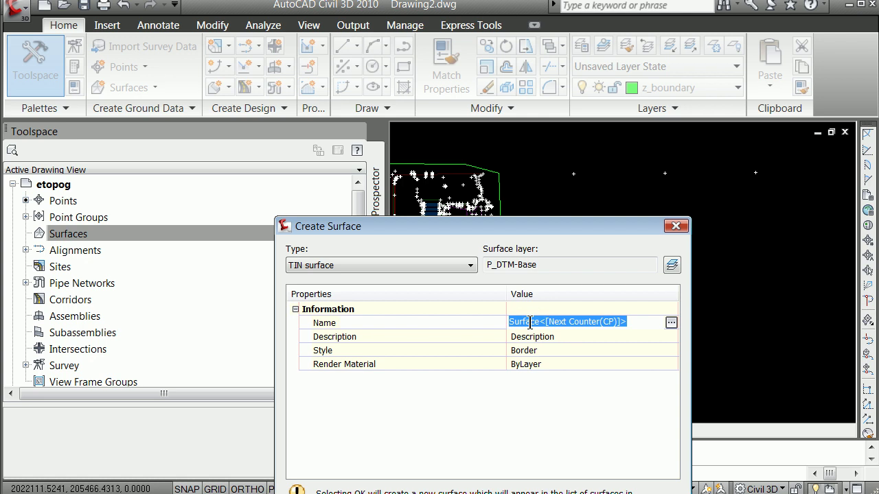
{"action": "type", "text": "9999_extopo"}
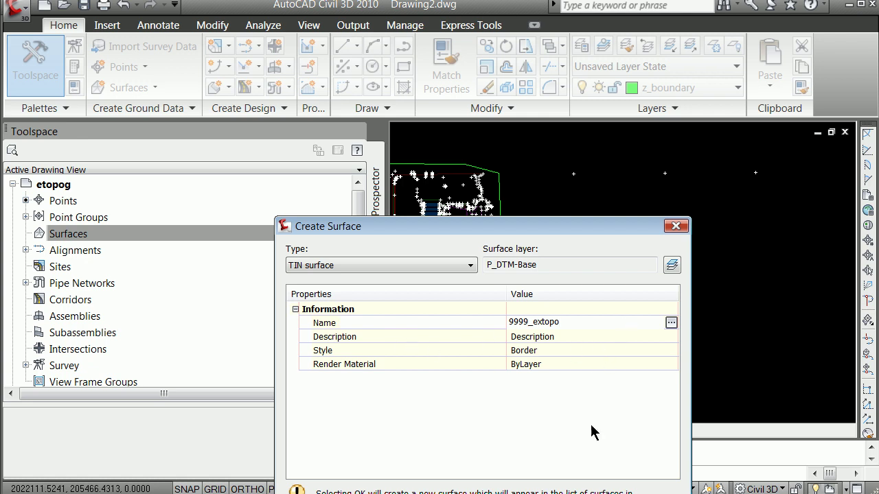
{"action": "key", "text": "Return"}
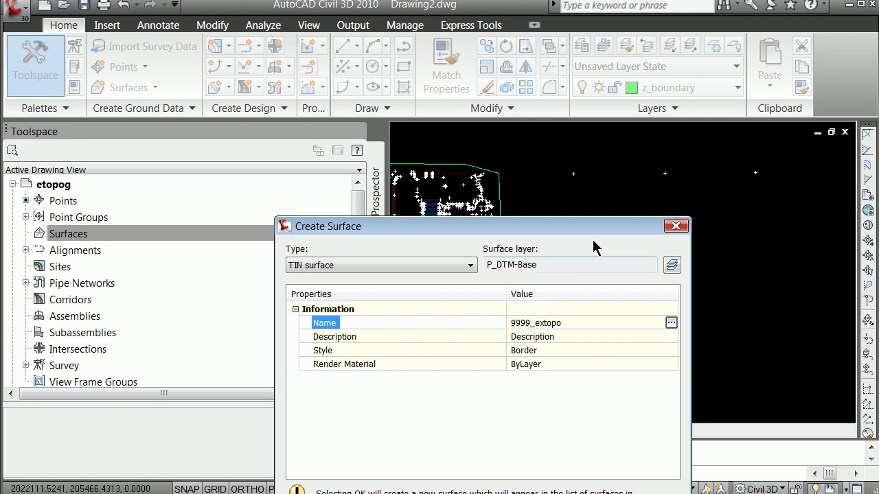
{"action": "left_click", "coordinate": [676, 226]}
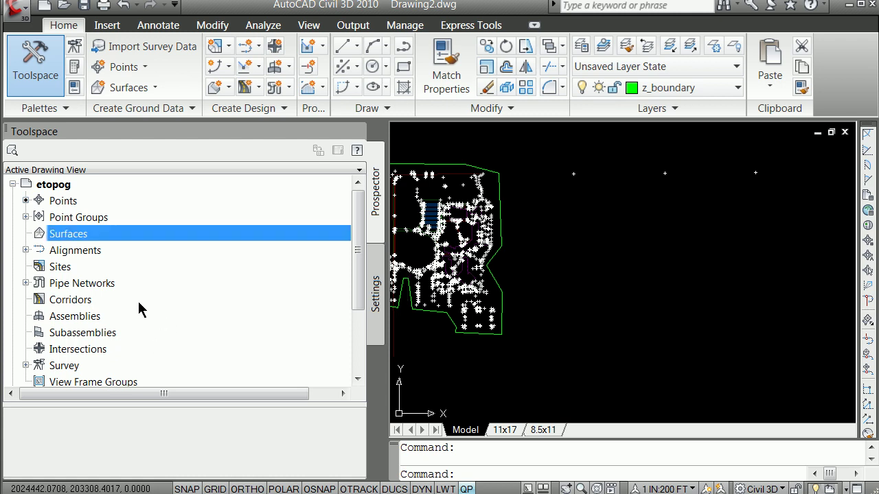
- Create a TIN surface named 9999_extopo in the etopog drawing
{"action": "right_click", "coordinate": [38, 234]}
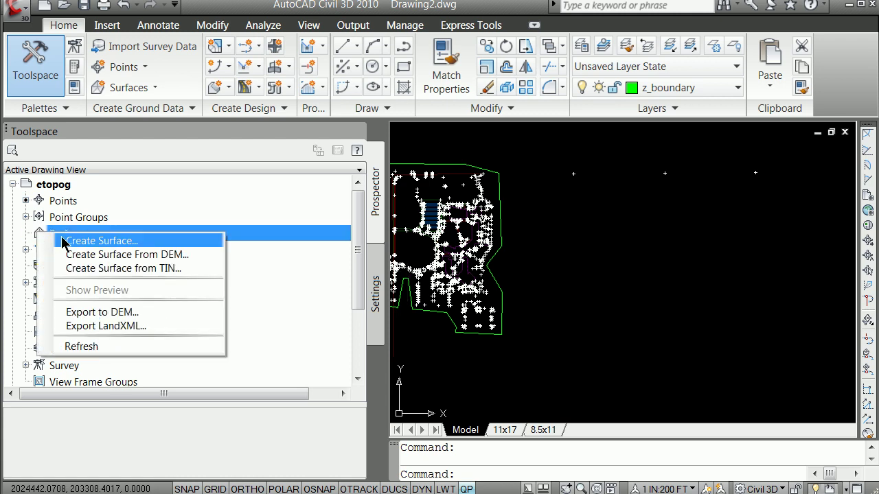
{"action": "left_click", "coordinate": [147, 198]}
{"action": "left_click", "coordinate": [39, 231]}
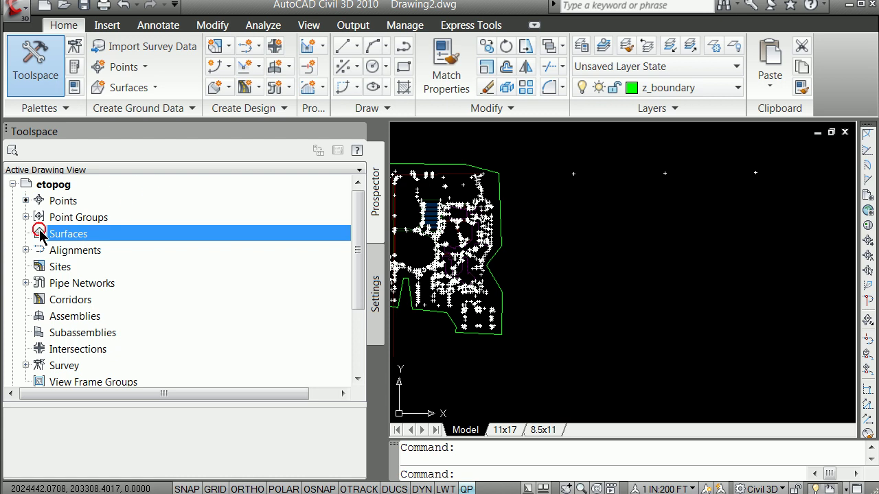
{"action": "left_click", "coordinate": [93, 238]}
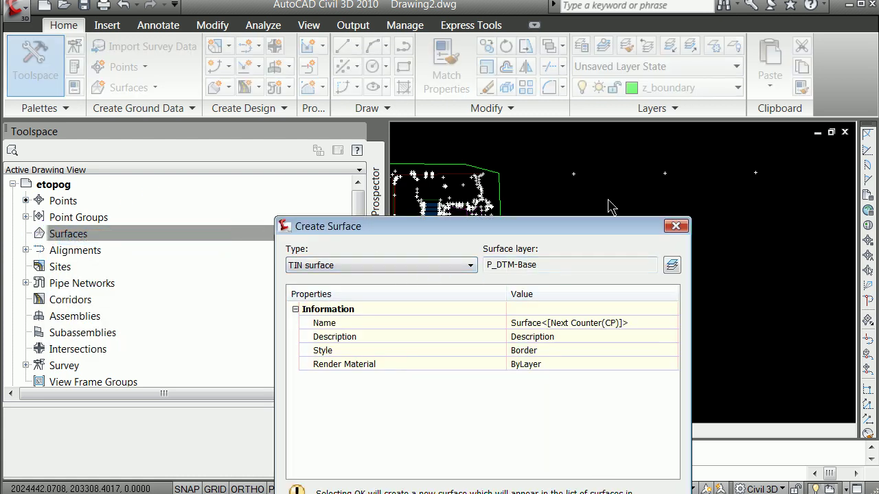
{"action": "left_click_drag", "start_coordinate": [539, 226], "coordinate": [513, 86]}
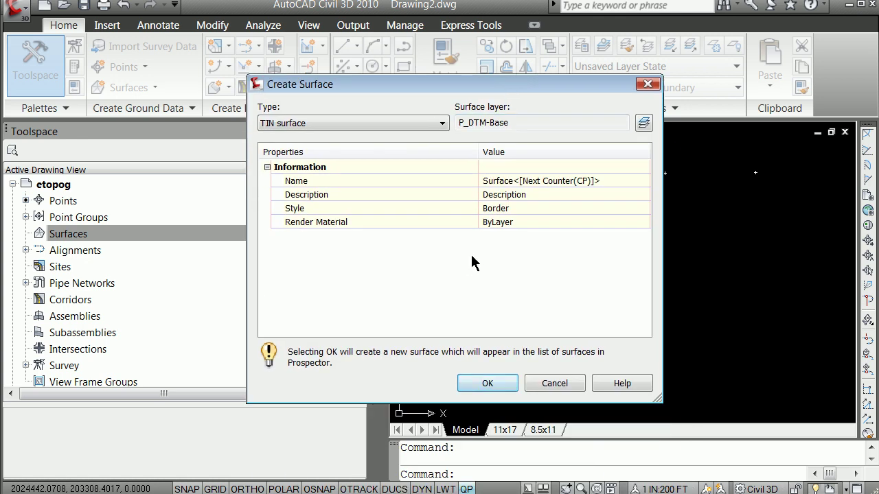
{"action": "left_click", "coordinate": [570, 181]}
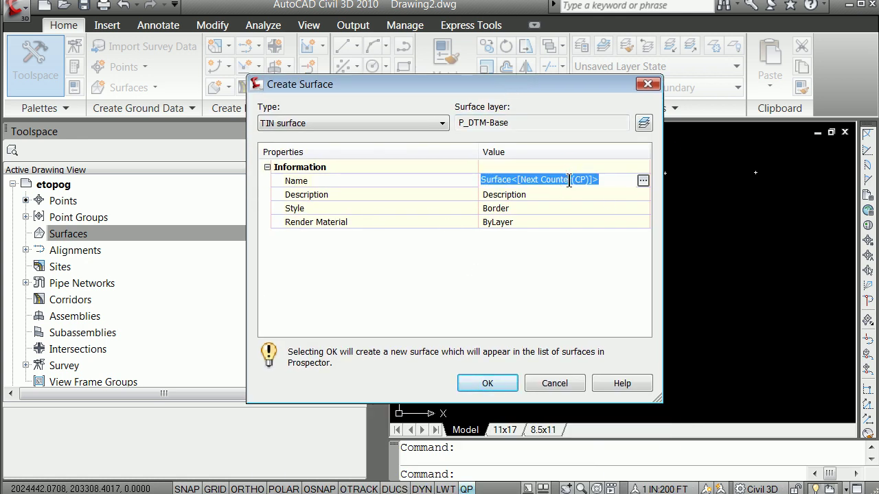
{"action": "type", "text": "9999_extopo"}
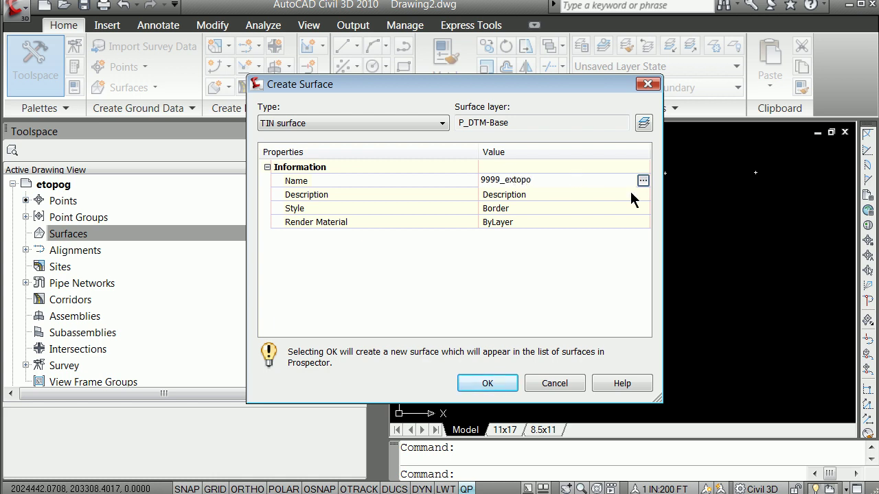
{"action": "left_click", "coordinate": [487, 383]}
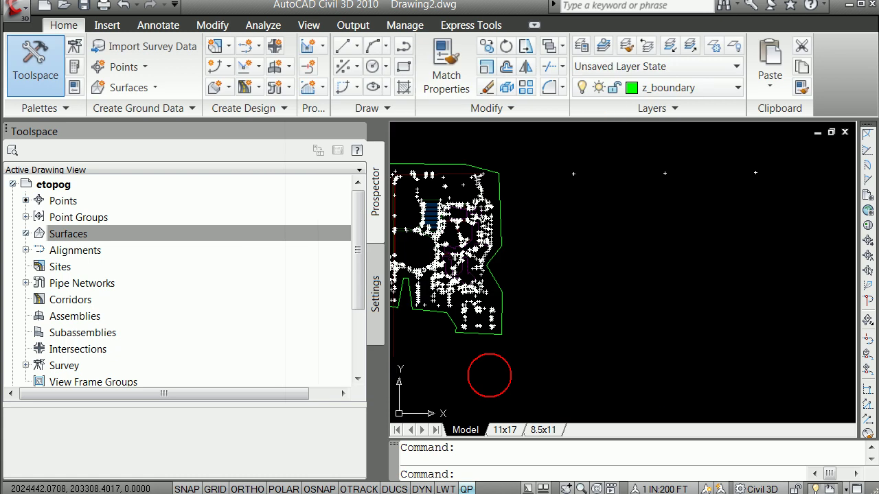
- Add the _All Points point group to the definition of the 9999_extopo surface
{"action": "left_click", "coordinate": [26, 234]}
{"action": "left_click", "coordinate": [102, 249]}
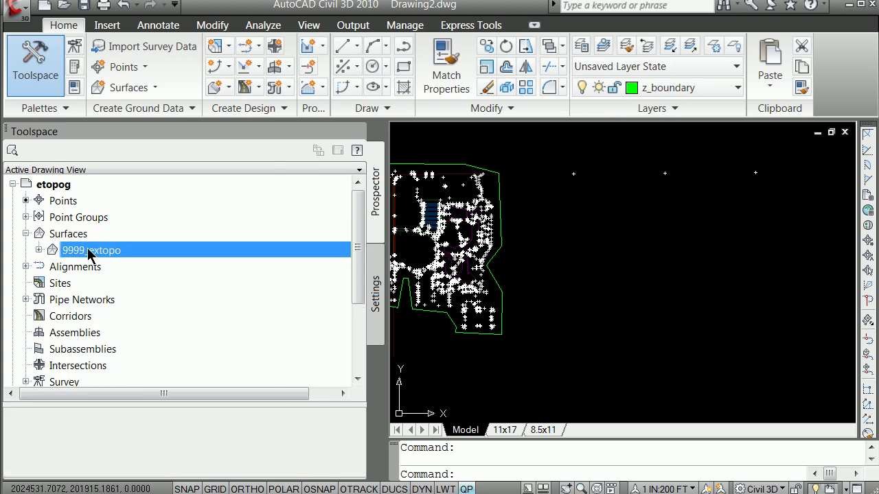
{"action": "left_click", "coordinate": [39, 250]}
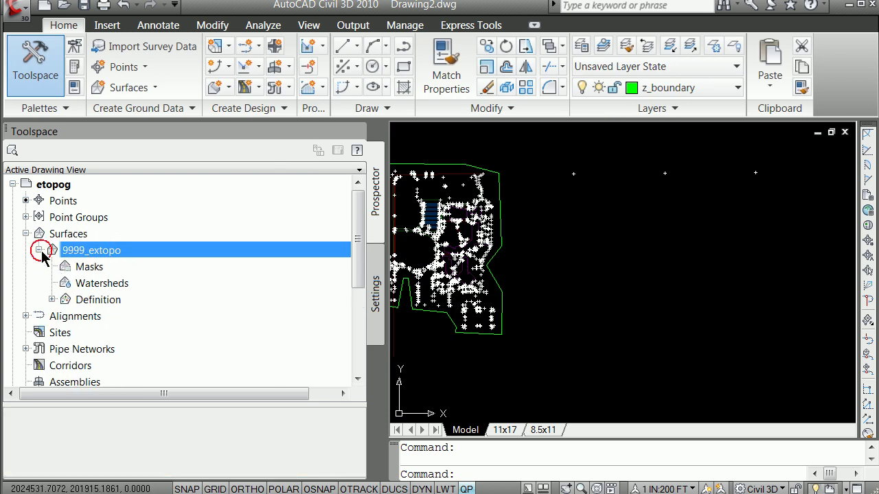
{"action": "left_click", "coordinate": [52, 300]}
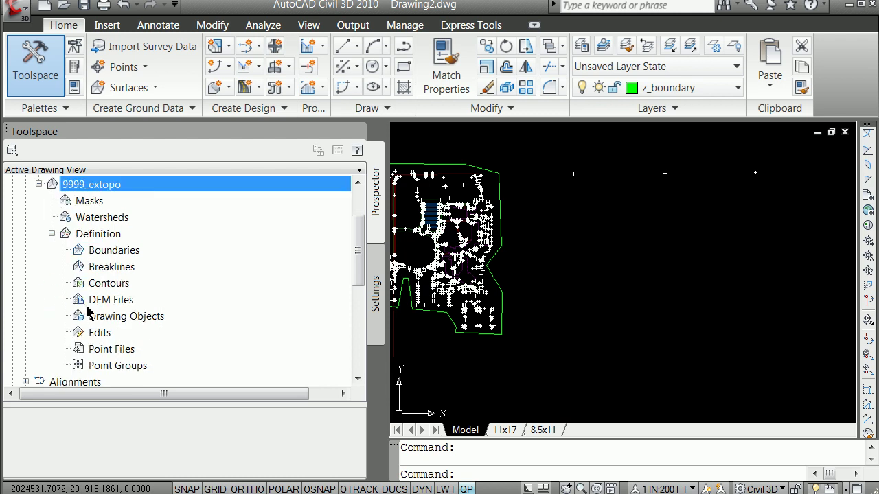
{"action": "left_click", "coordinate": [112, 366]}
{"action": "right_click", "coordinate": [123, 366]}
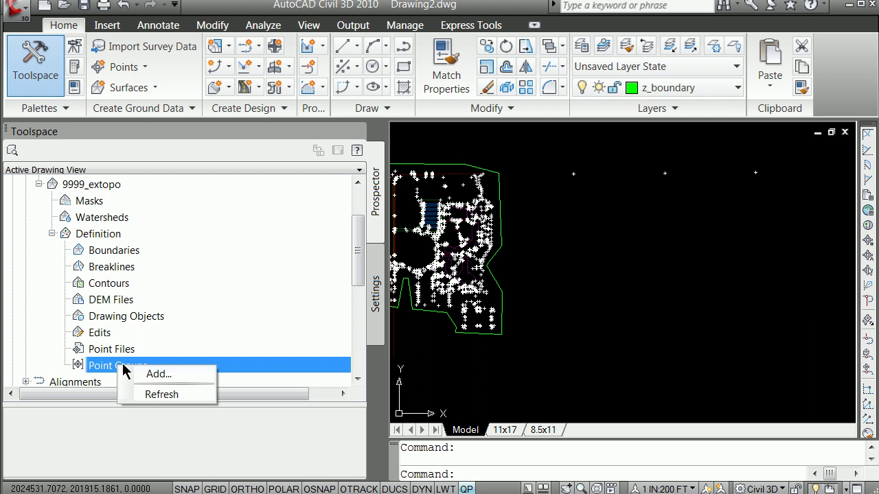
{"action": "left_click", "coordinate": [162, 375]}
{"action": "left_click", "coordinate": [454, 283]}
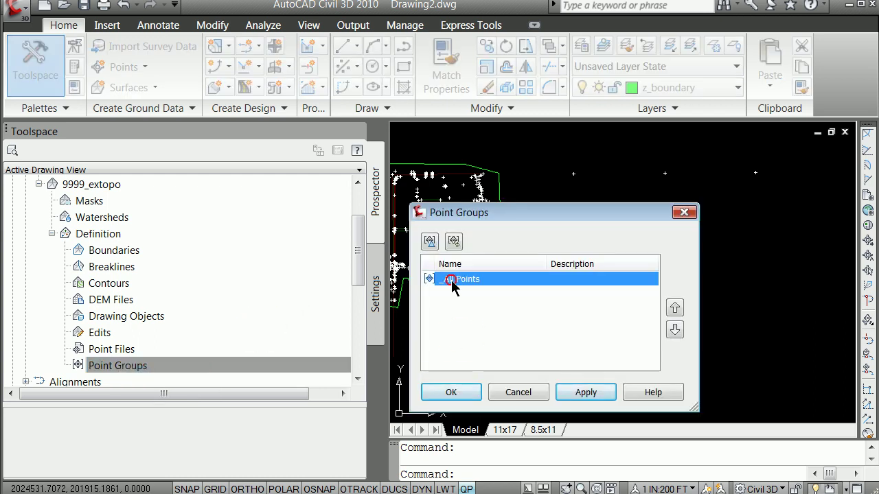
{"action": "left_click", "coordinate": [463, 395]}
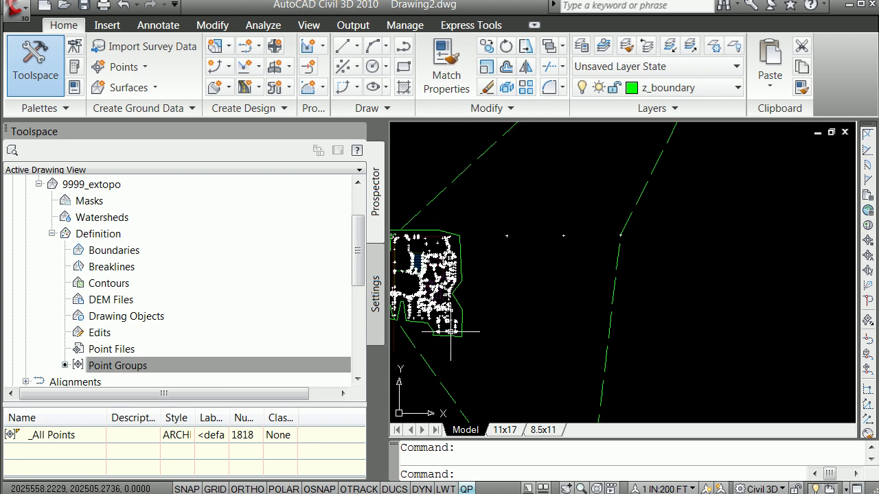
- Add the closed polyline around the main point cluster to 9999_extopo as a non-destructive Outer boundary named exteriorboundary
{"action": "scroll", "coordinate": [707, 188], "scroll_direction": "up", "scroll_amount": 2}
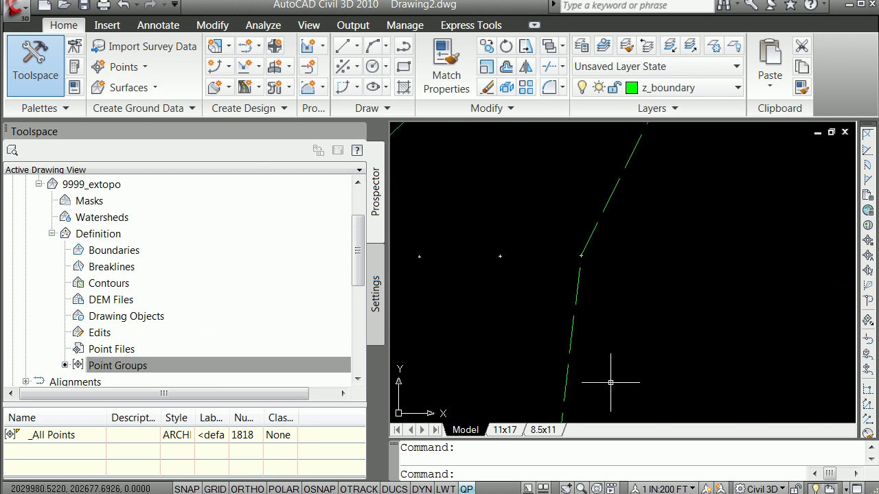
{"action": "scroll", "coordinate": [611, 383], "scroll_direction": "down", "scroll_amount": 3}
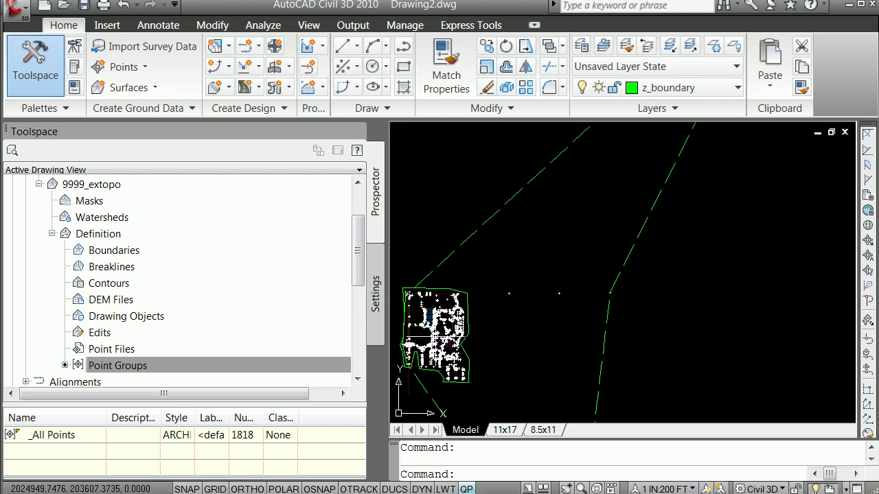
{"action": "left_click", "coordinate": [132, 255]}
{"action": "right_click", "coordinate": [145, 249]}
{"action": "left_click", "coordinate": [162, 259]}
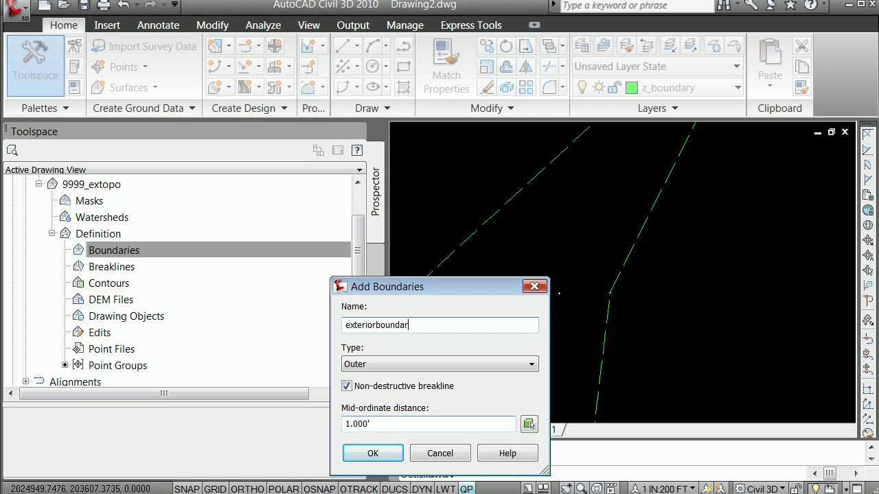
{"action": "left_click", "coordinate": [372, 453]}
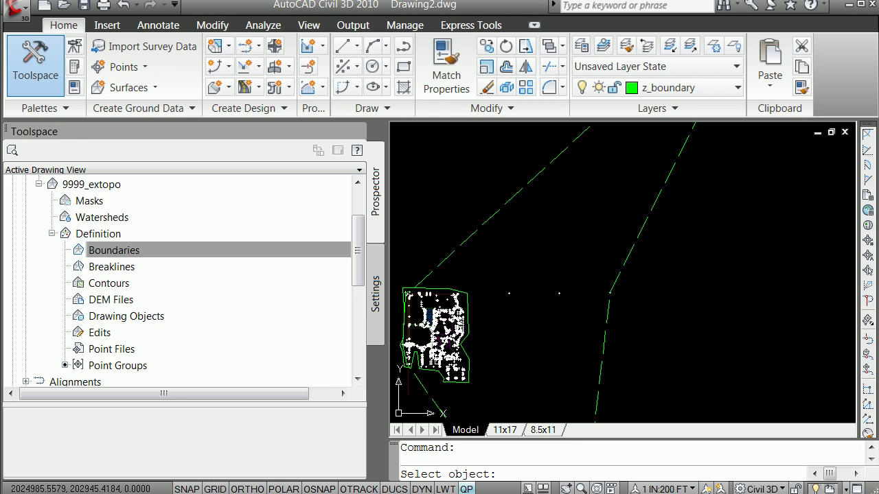
{"action": "left_click", "coordinate": [443, 289]}
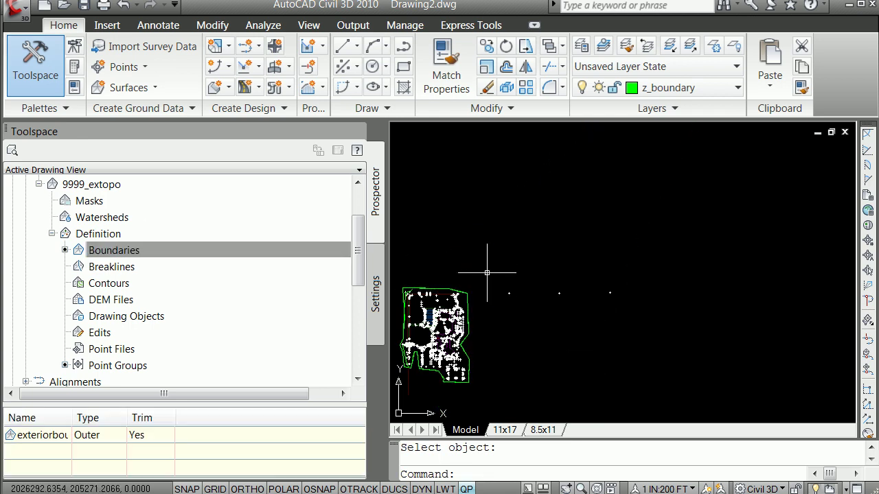
- Inspect the 9999_extopo surface's extent against the new outer boundary and the isolated points to the east
{"action": "left_click", "coordinate": [103, 185]}
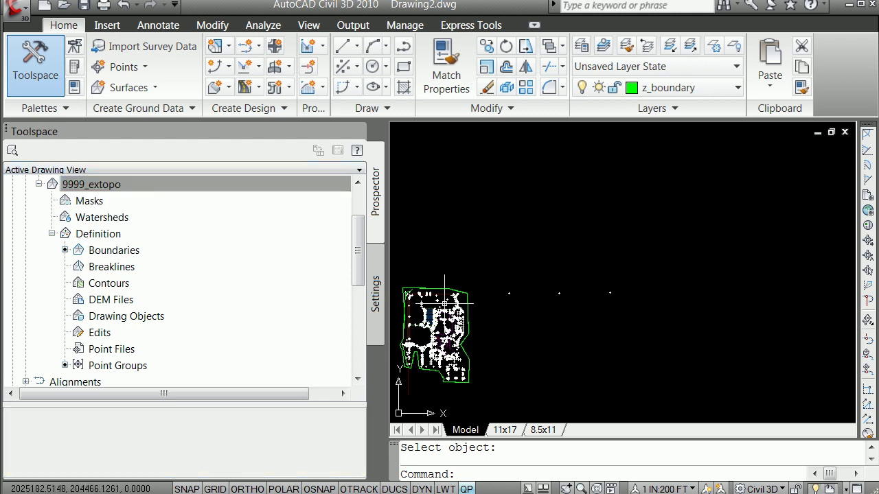
{"action": "scroll", "coordinate": [443, 295], "scroll_direction": "up", "scroll_amount": 6}
{"action": "scroll", "coordinate": [447, 281], "scroll_direction": "down", "scroll_amount": 5}
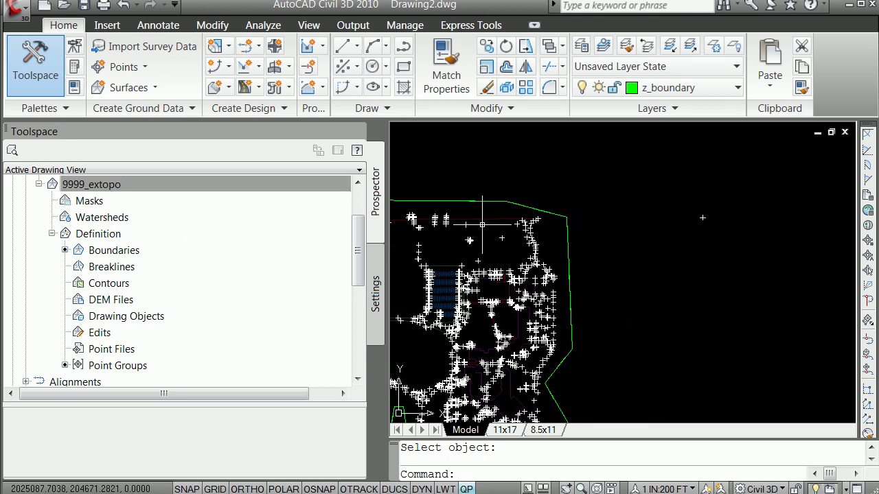
{"action": "scroll", "coordinate": [448, 280], "scroll_direction": "up", "scroll_amount": 5}
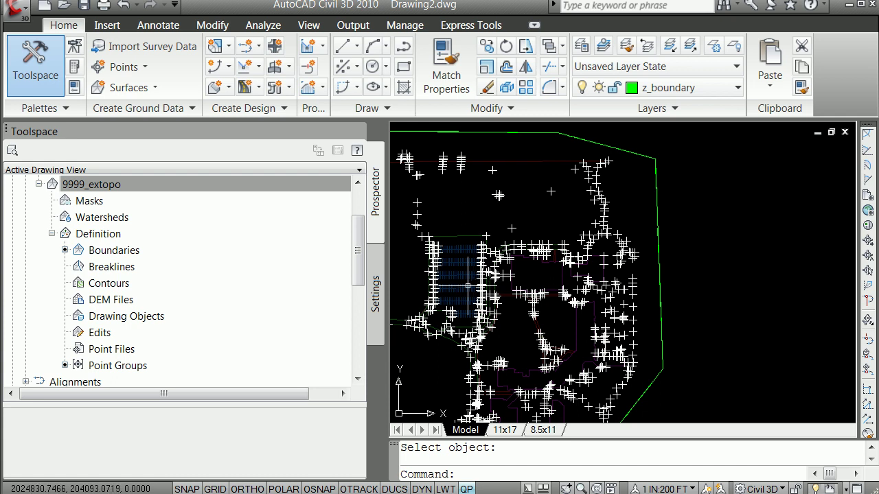
{"action": "scroll", "coordinate": [468, 286], "scroll_direction": "down", "scroll_amount": 5}
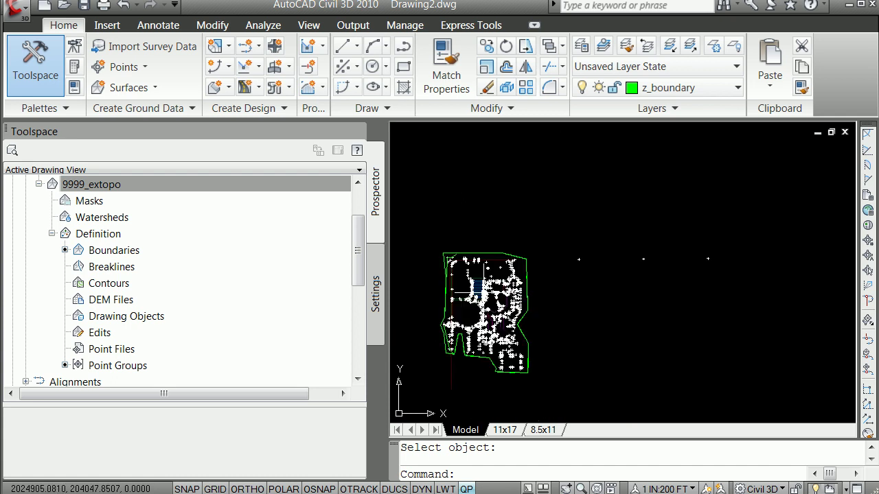
{"action": "scroll", "coordinate": [482, 291], "scroll_direction": "up", "scroll_amount": 3}
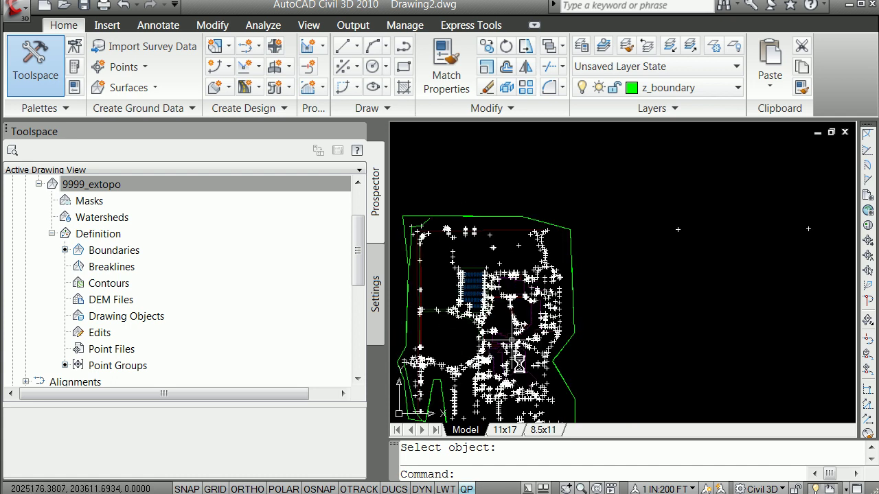